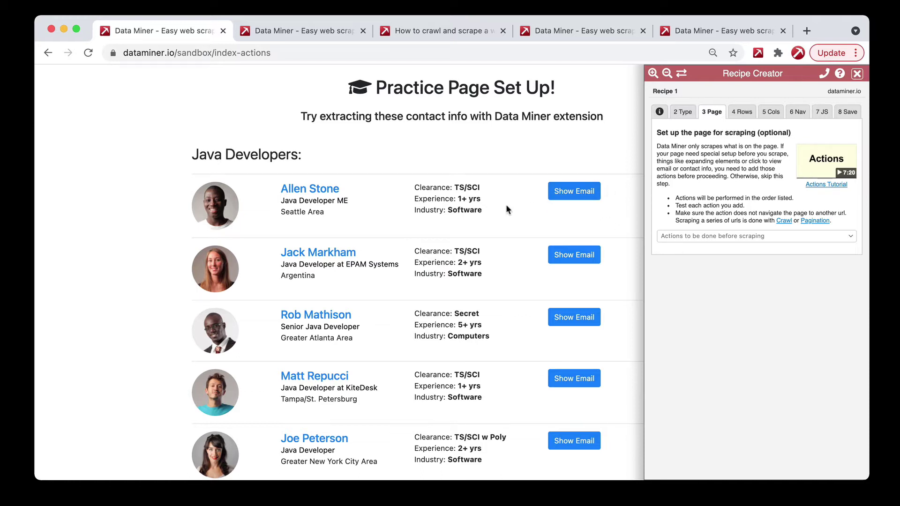
- Close the Crawl help page and the Practice scraping page, and list the available pre-scraping actions for the Java Developers recipe
scroll(506, 206, "down", 3)
scroll(507, 206, "down", 2)
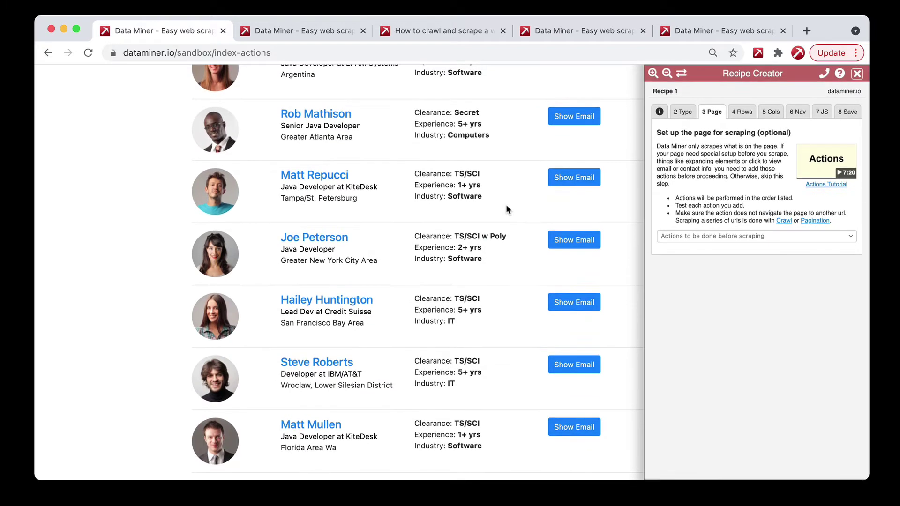
scroll(506, 208, "up", 5)
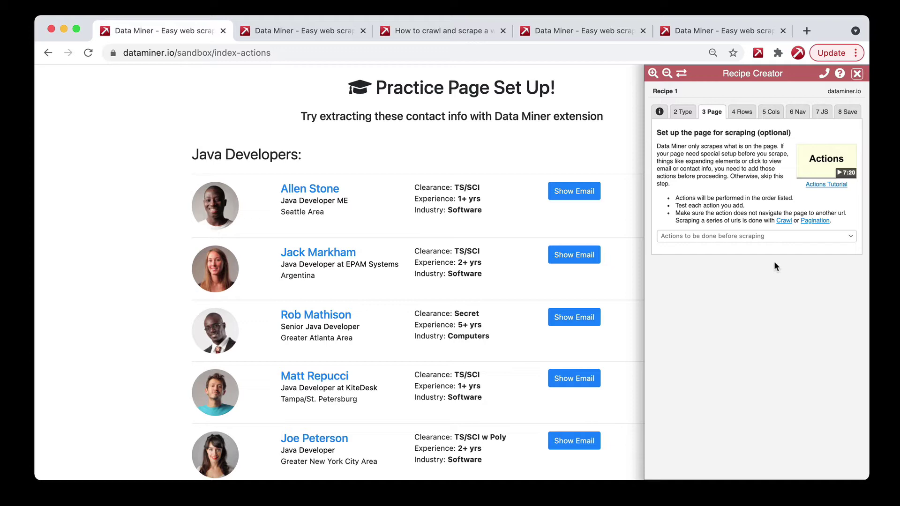
left_click(453, 33)
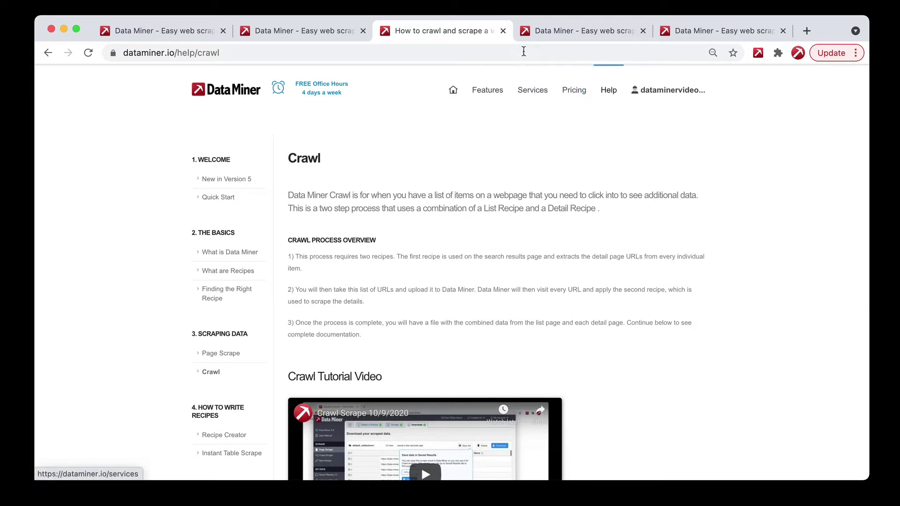
left_click(503, 30)
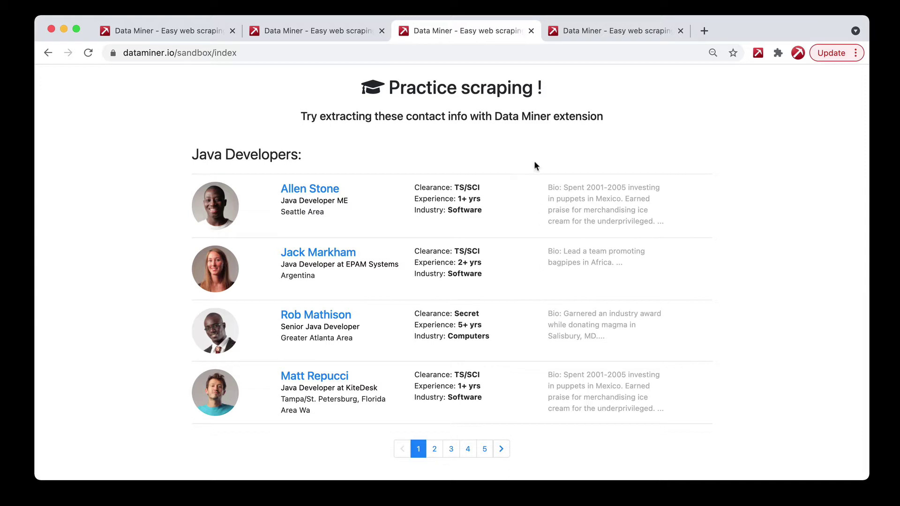
left_click(531, 31)
left_click(212, 32)
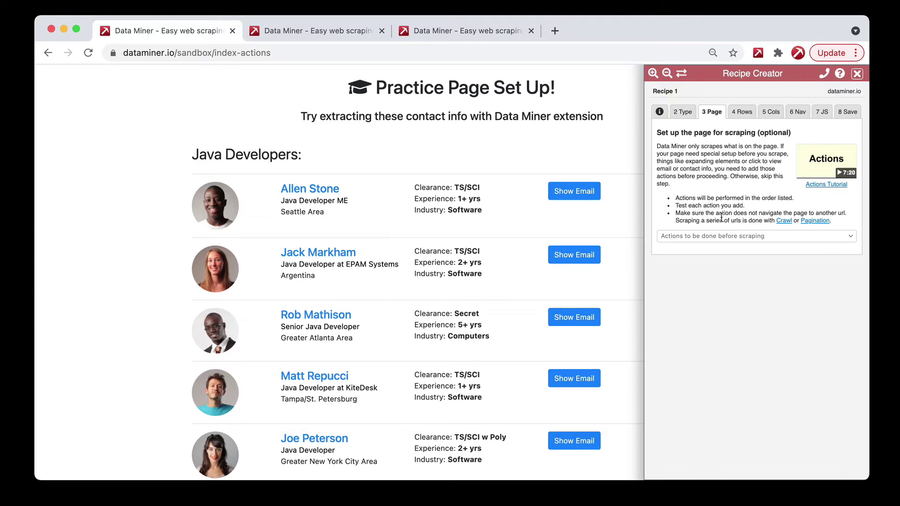
left_click(711, 238)
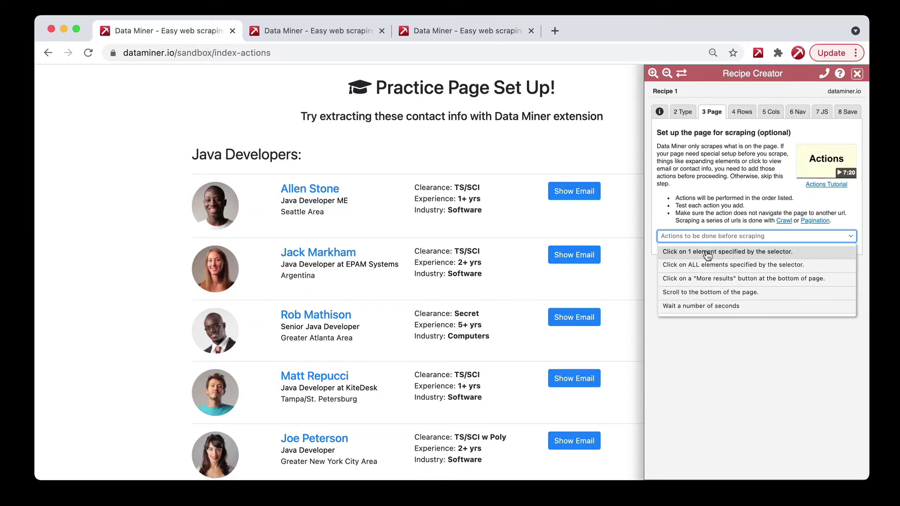
- Start a new Data Miner recipe on the Example - Detail page and set its type to Details / Profile Page: one row
left_click(328, 32)
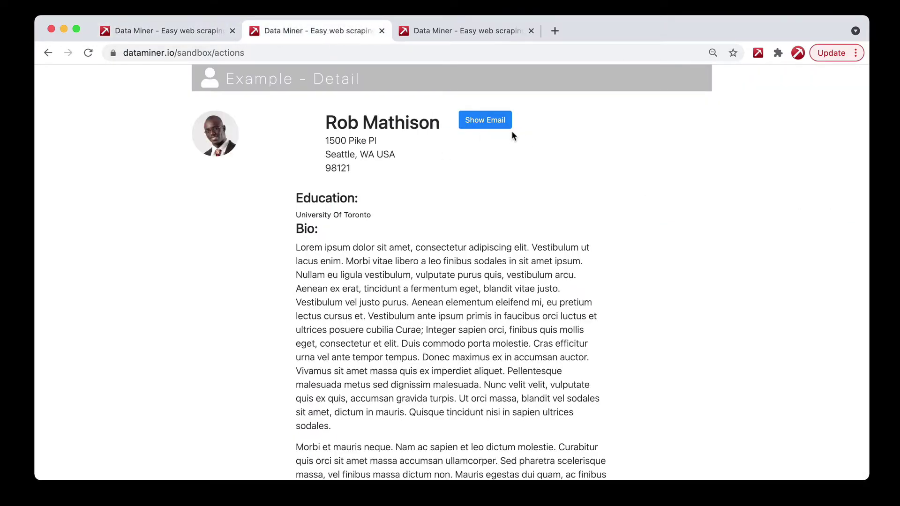
left_click(760, 51)
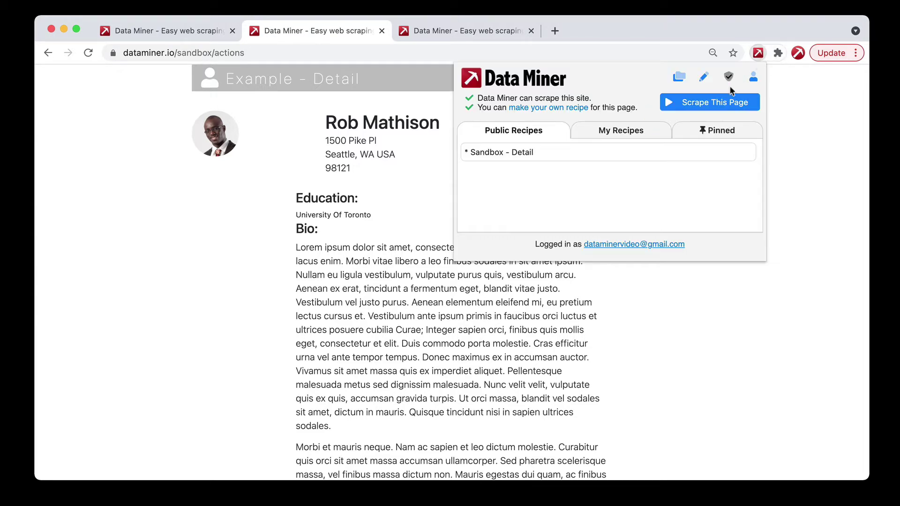
left_click(713, 98)
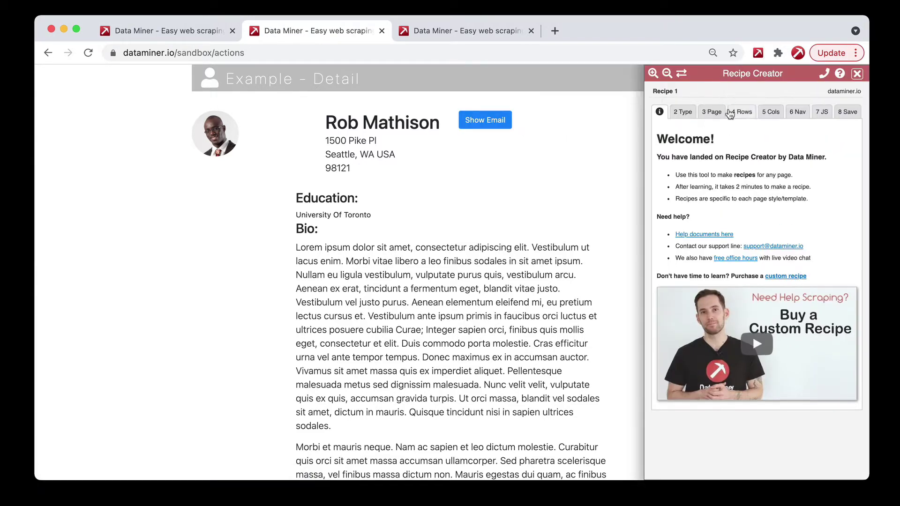
left_click(712, 113)
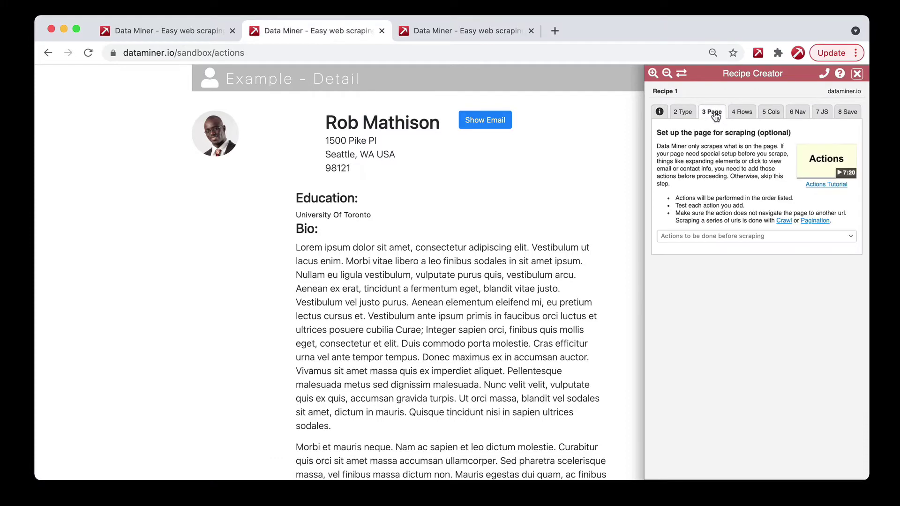
left_click(682, 113)
left_click(672, 306)
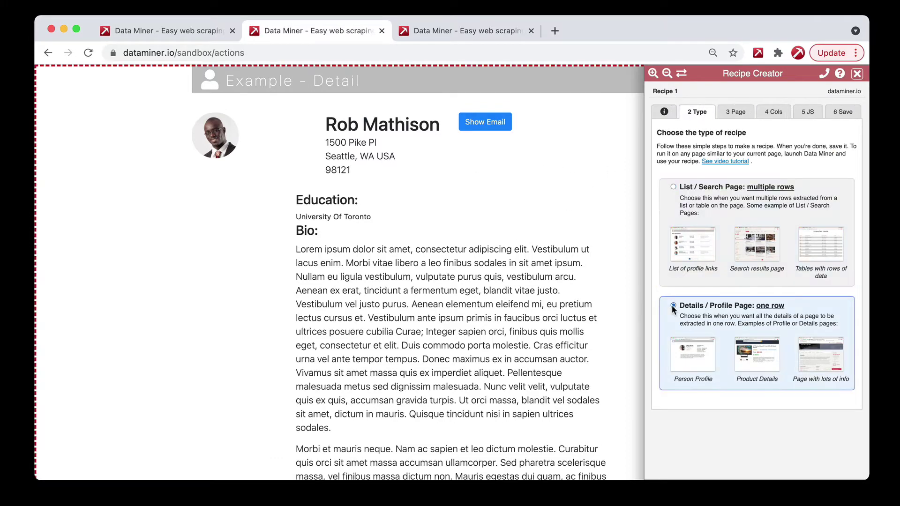
- Add a page setup action that clicks on 1 element specified by the selector
left_click(737, 115)
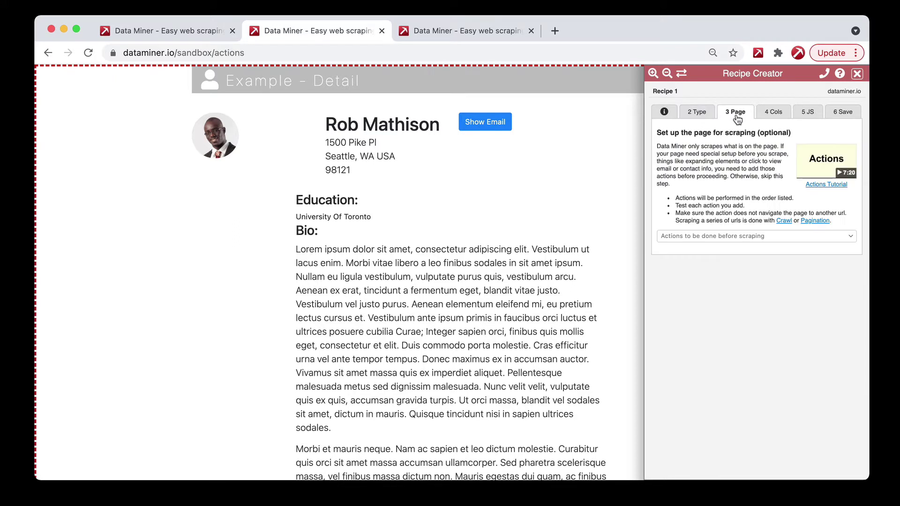
left_click(705, 237)
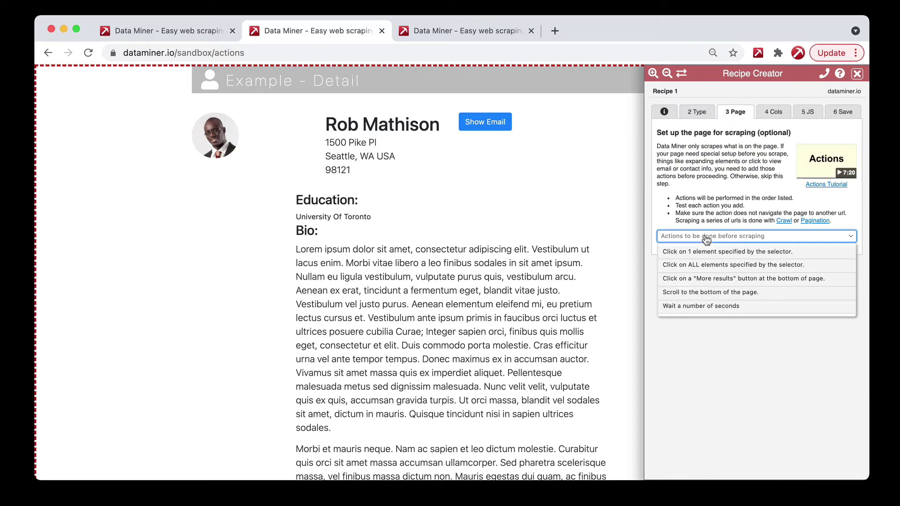
left_click(716, 257)
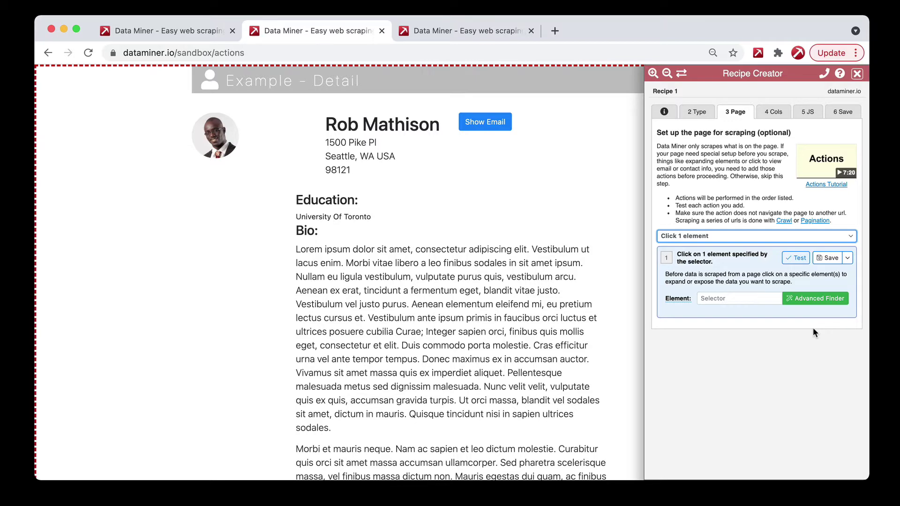
- Set the action's selector to the Show Email button's email-button class, and test and save the action
left_click(818, 301)
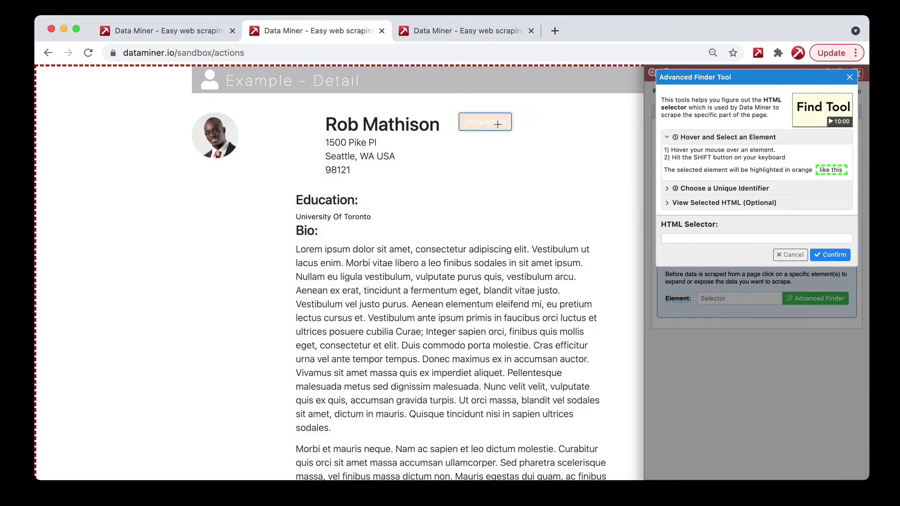
key("shift")
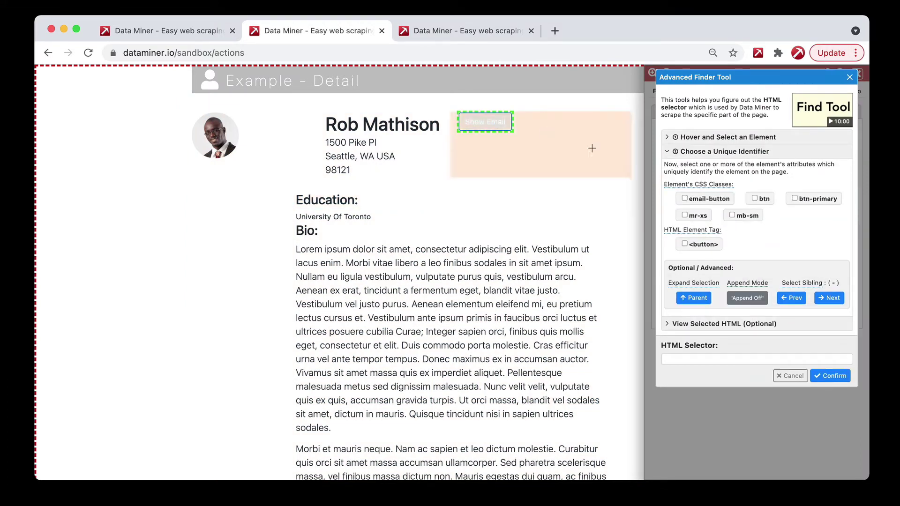
left_click(684, 197)
left_click(834, 376)
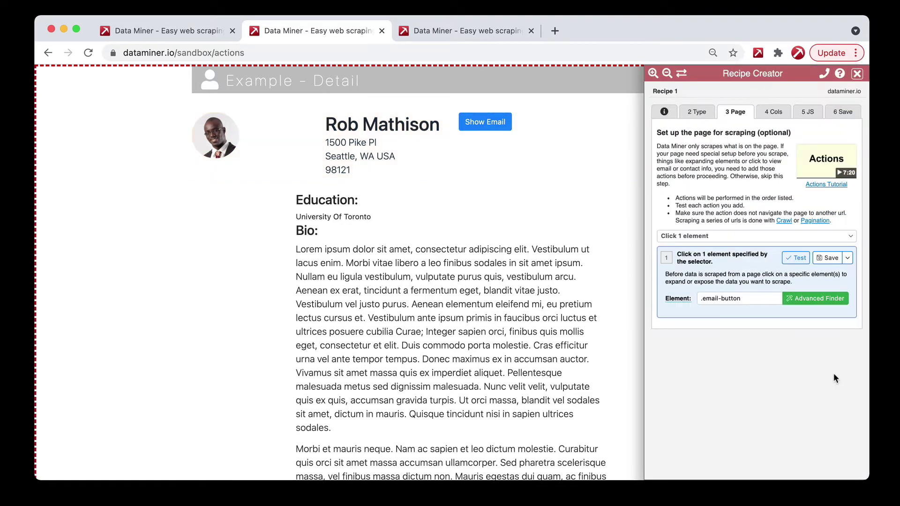
left_click(794, 259)
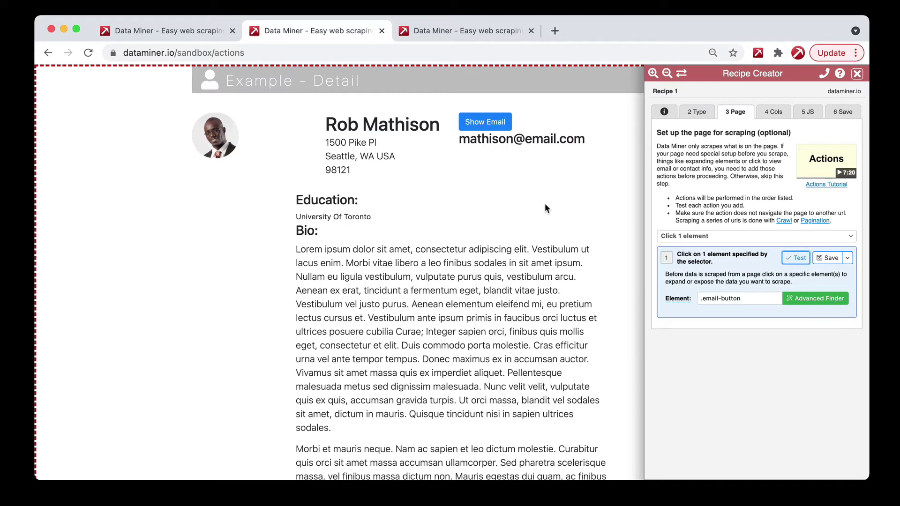
left_click(827, 259)
- Add a new scrape column named Email to the recipe
left_click(774, 113)
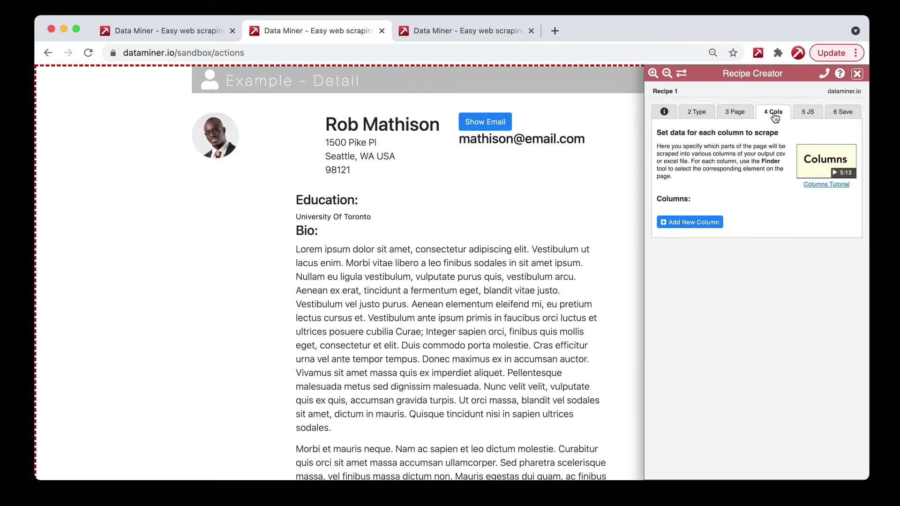
left_click(689, 219)
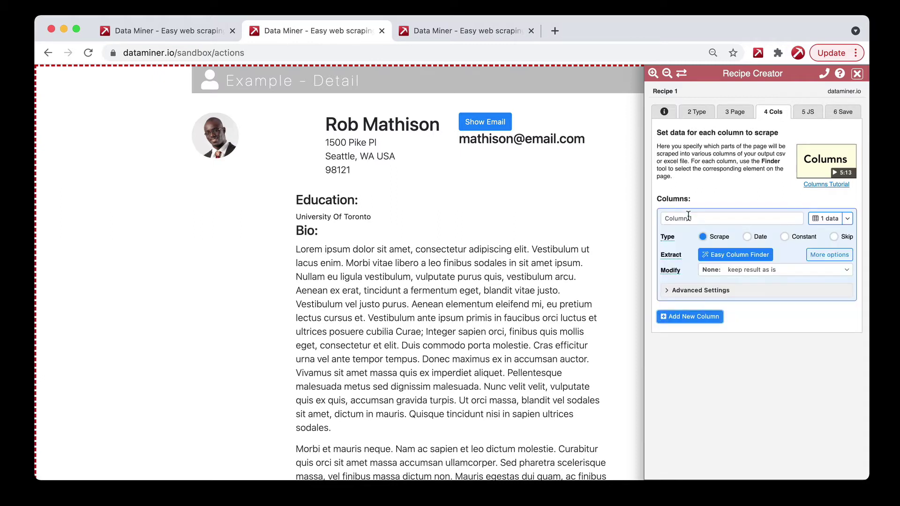
triple_click(696, 219)
type("Email")
- Set the Email column to extract the text of the e-mail address below the Show Email button, and preview the column's data
left_click(749, 255)
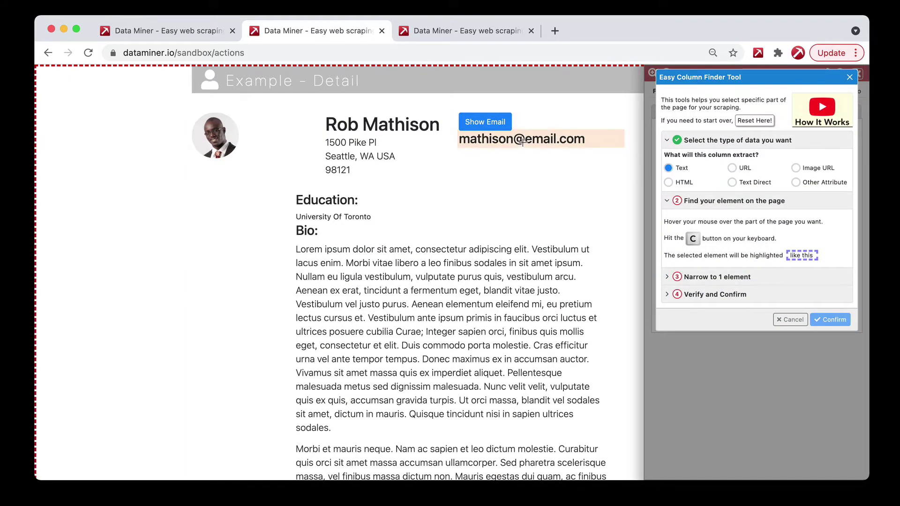
key("c")
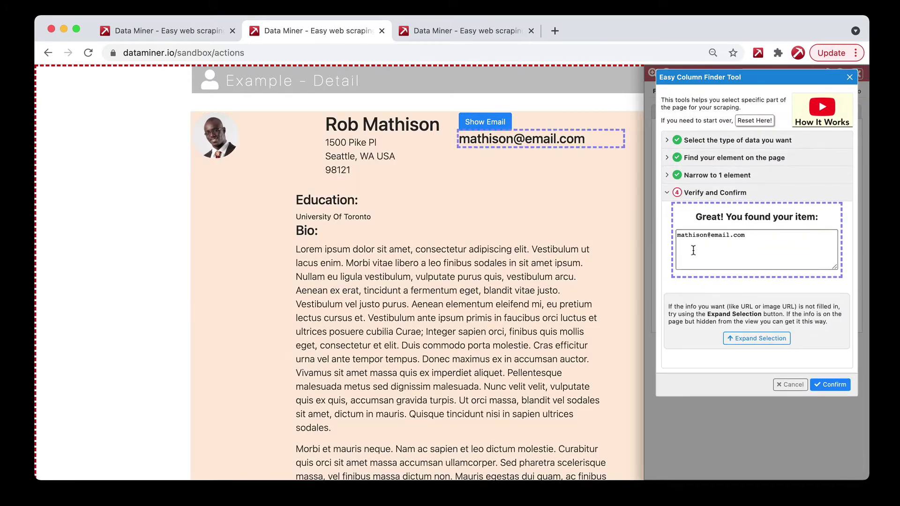
left_click(830, 384)
left_click(779, 160)
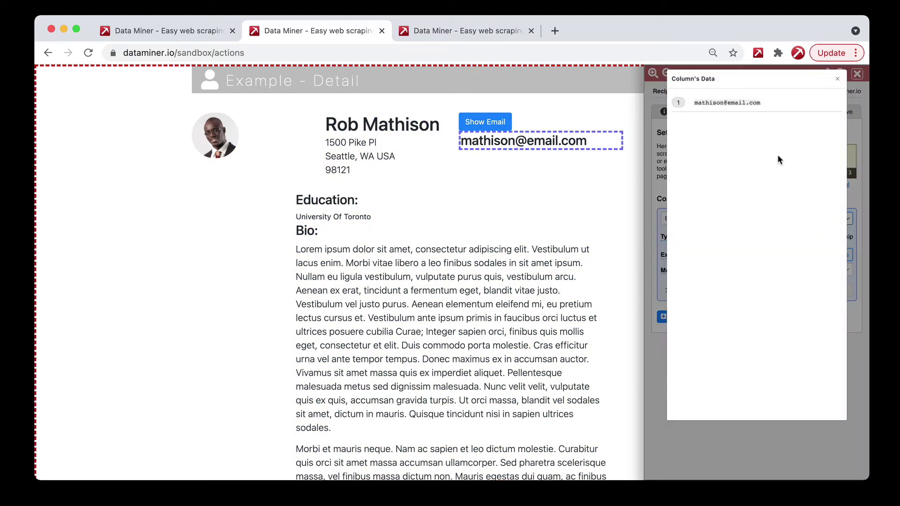
left_click(838, 79)
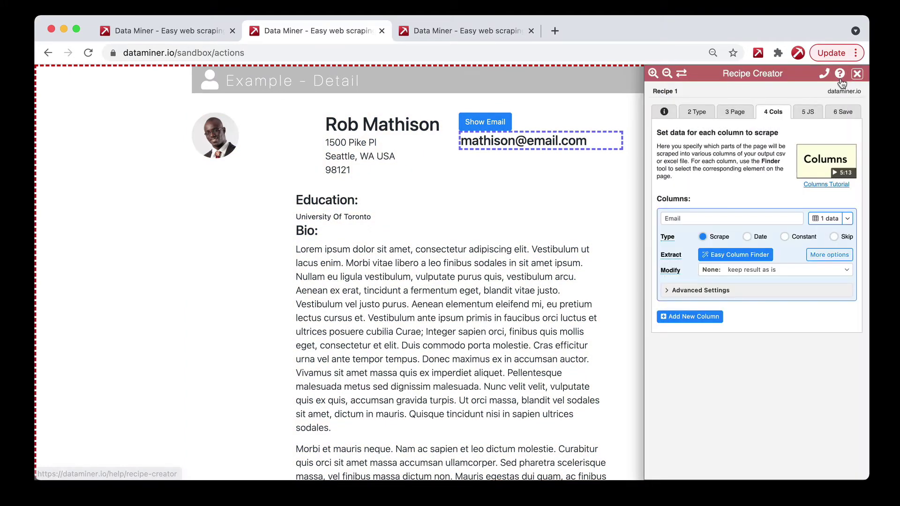
- Save the recipe under the name "Email 1 test" and close the Recipe Creator
left_click(848, 117)
left_click(676, 168)
type("Email 2 t")
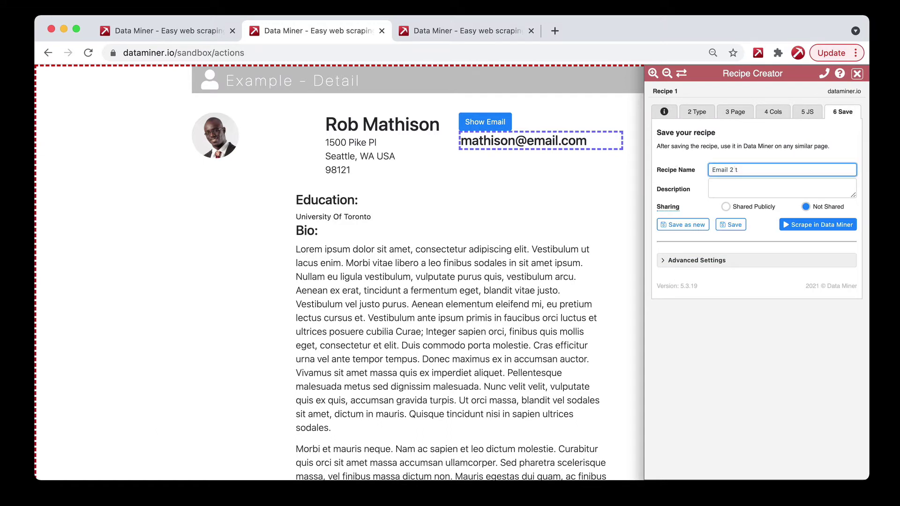
key("BackSpace")
key("BackSpace")
key("BackSpace")
type("1 test")
left_click(728, 225)
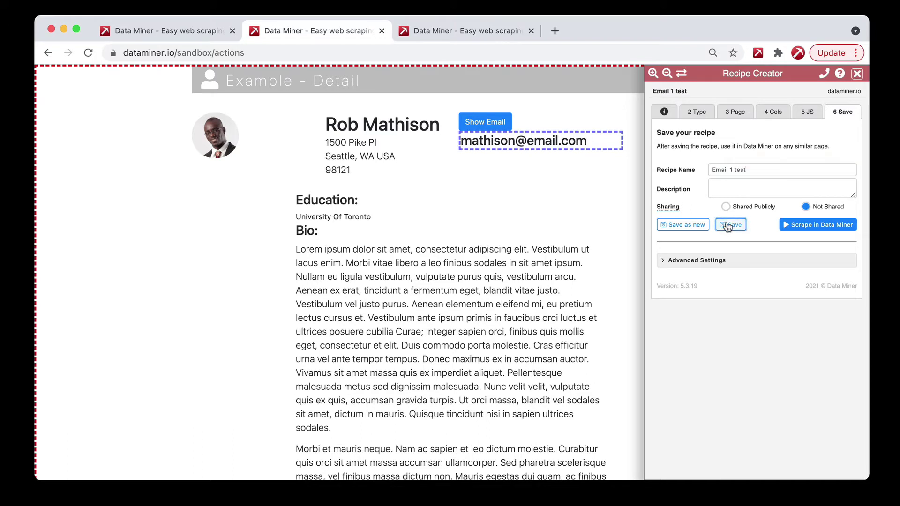
left_click(858, 73)
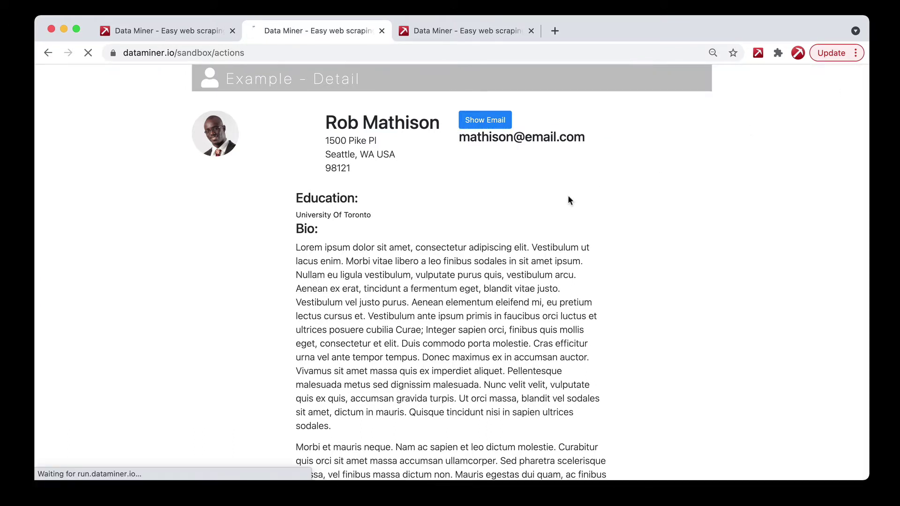
- Run the saved "Email 1 test" recipe on the detail page, review the scraping results and close the results window
left_click(759, 53)
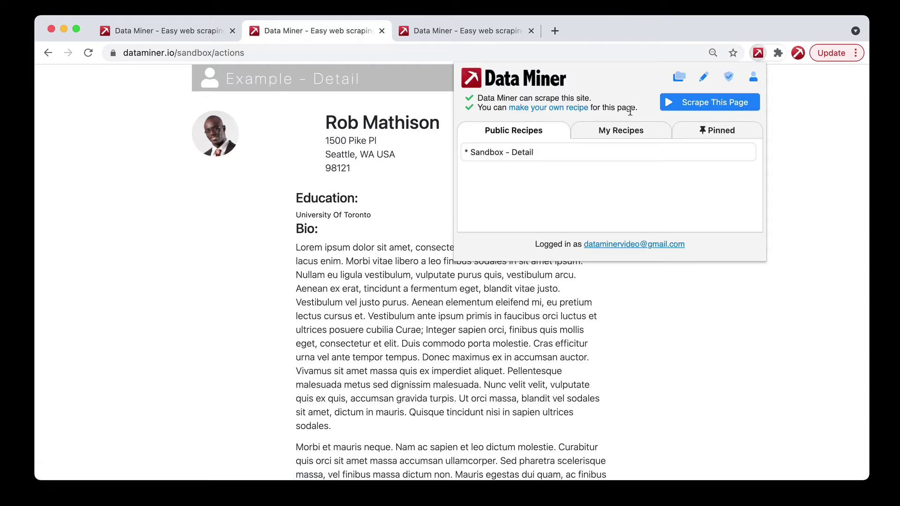
left_click(617, 129)
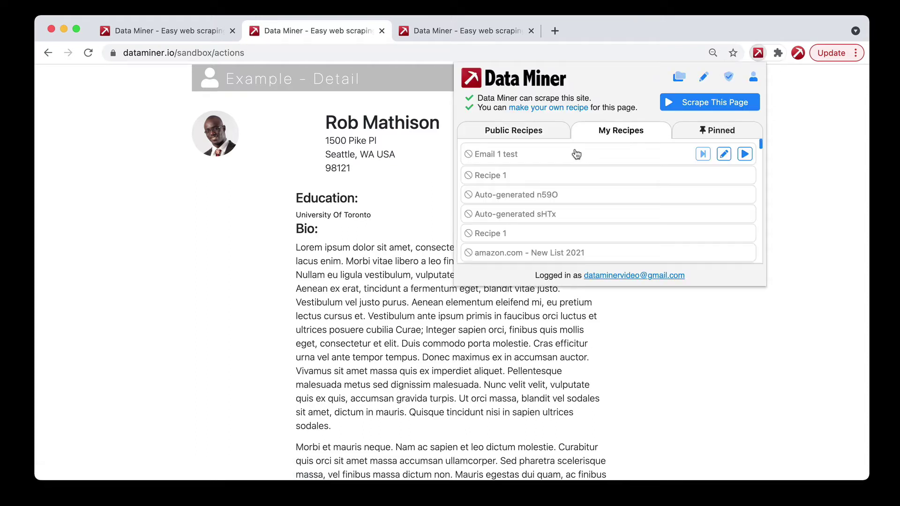
left_click(745, 154)
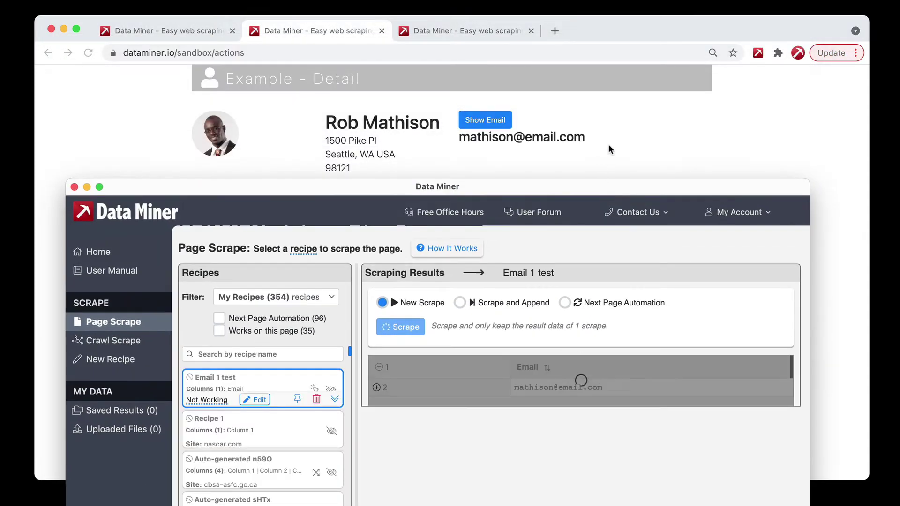
left_click(539, 406)
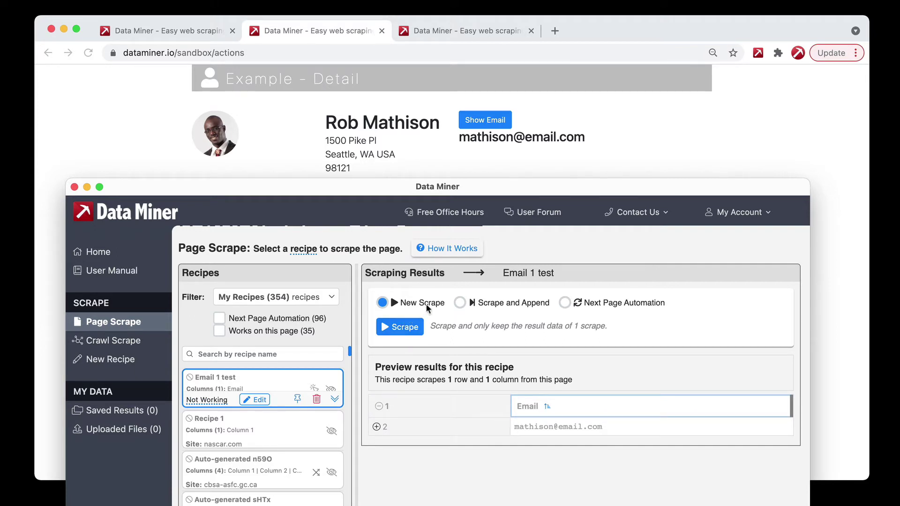
left_click(74, 187)
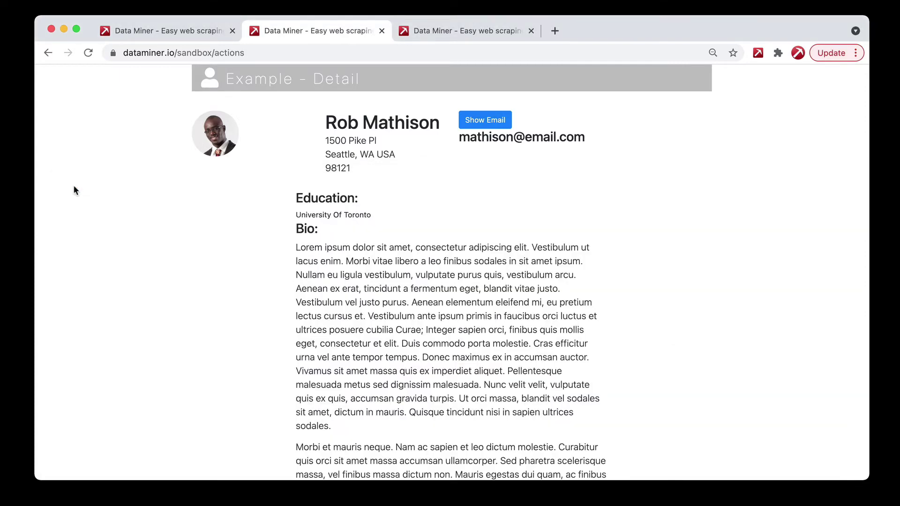
- On the Java Developers list page, add a click-on-all-elements action targeting the Show Email buttons through the email-button class
left_click(170, 33)
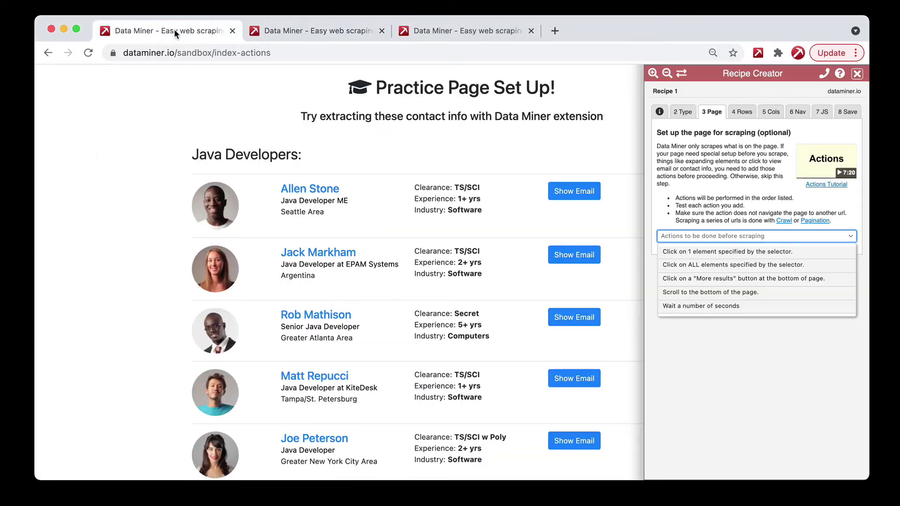
left_click(703, 267)
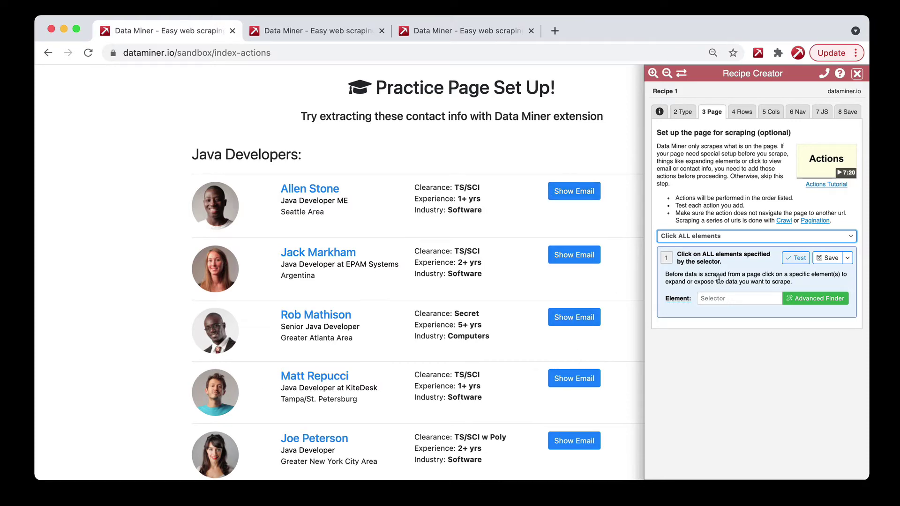
left_click(830, 301)
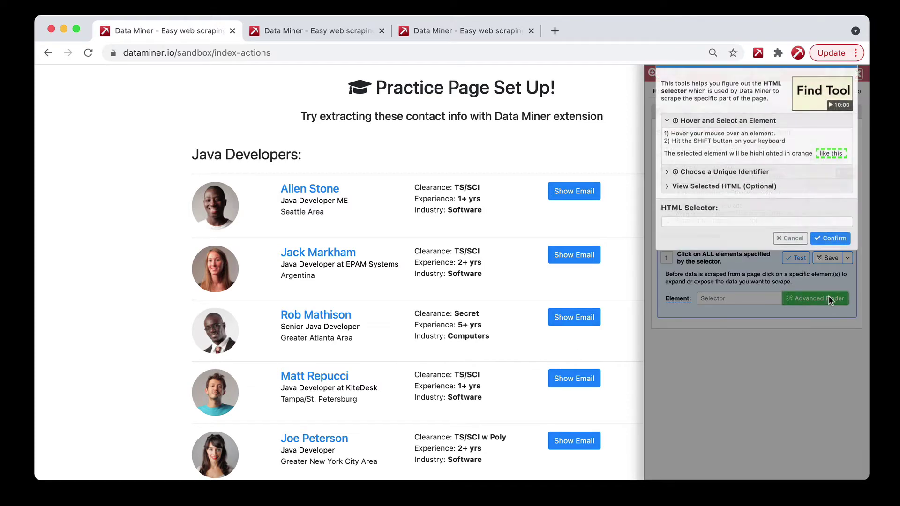
key("shift")
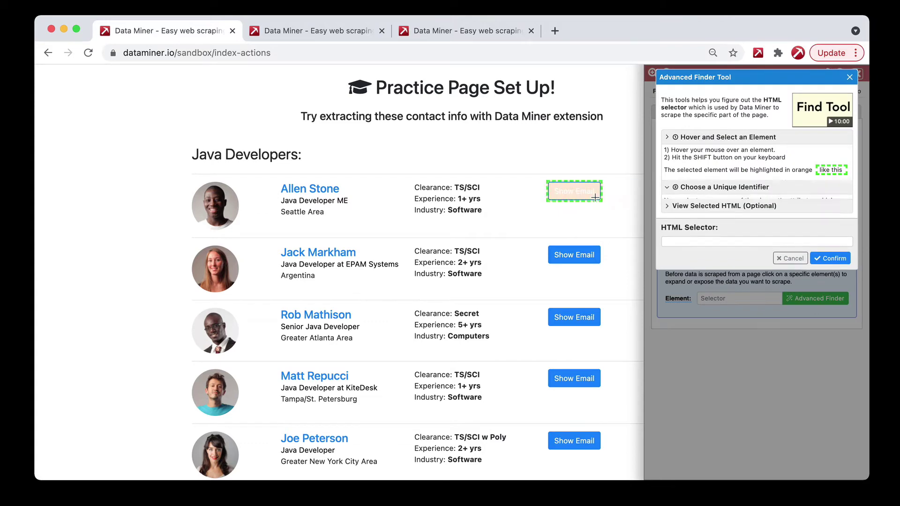
left_click(684, 197)
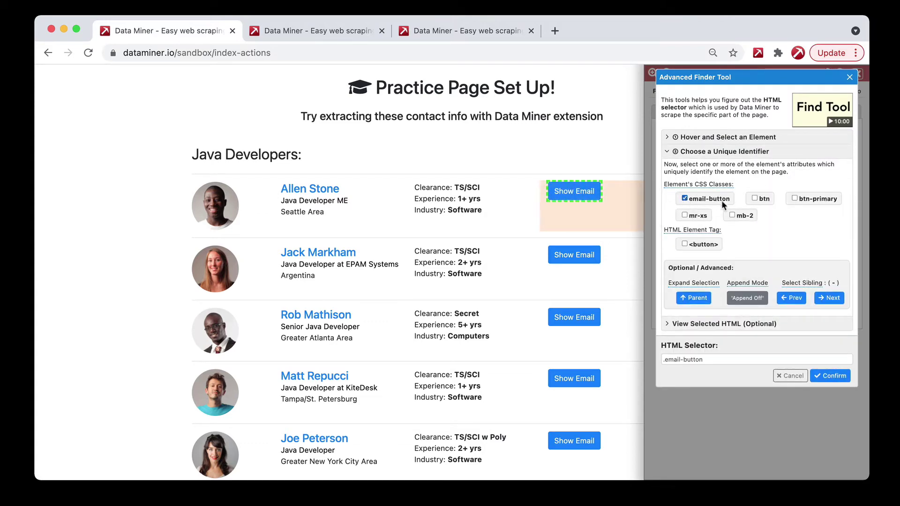
left_click(831, 376)
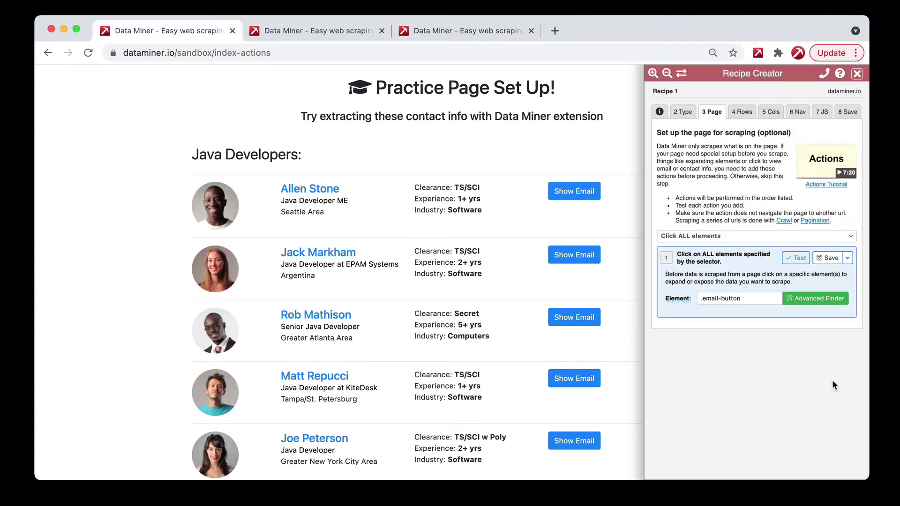
- Test the click-on-all-elements action and check the revealed e-mails down the whole developer list
left_click(797, 263)
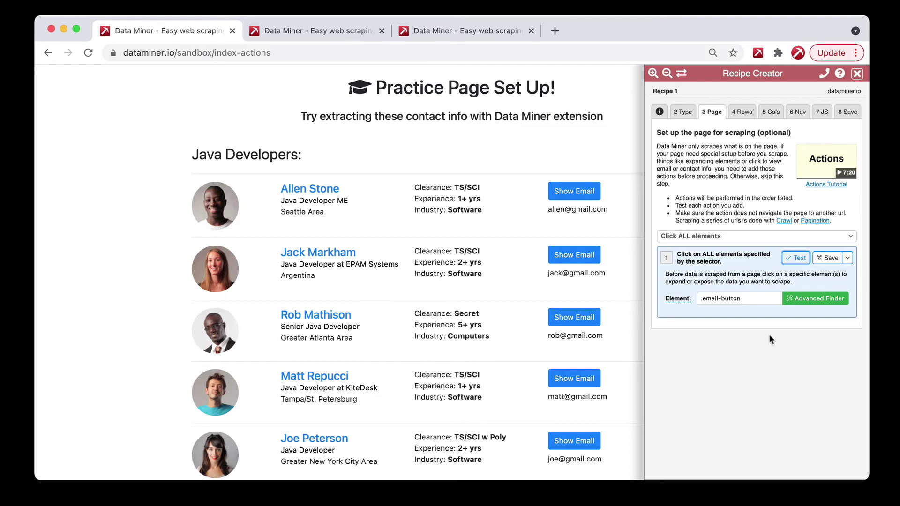
scroll(568, 339, "down", 5)
scroll(569, 336, "up", 5)
- Check the List / Search Page recipe type, and reset the click-all action's selector to .email-button and save the action
left_click(683, 112)
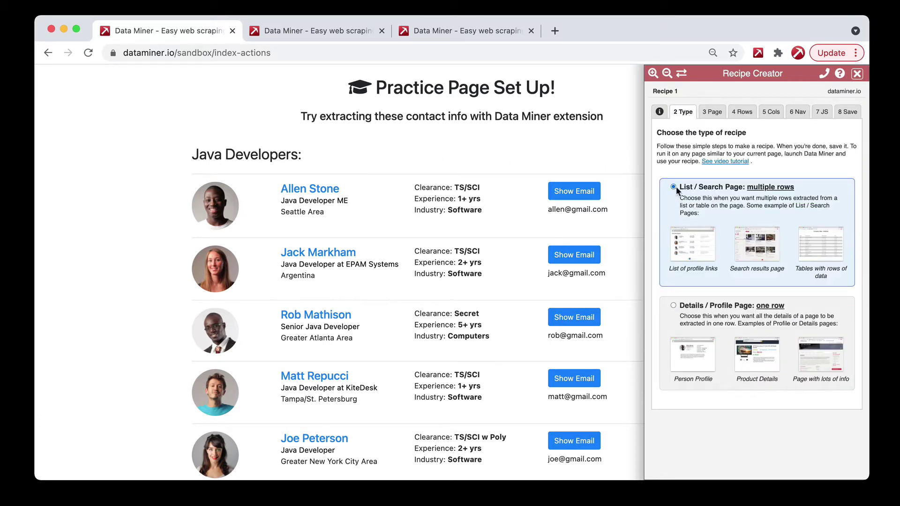
left_click(715, 112)
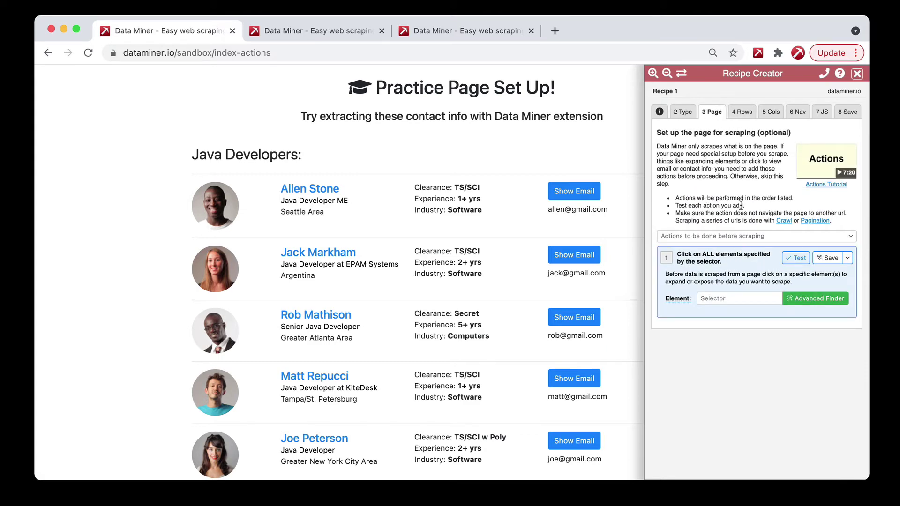
left_click(800, 298)
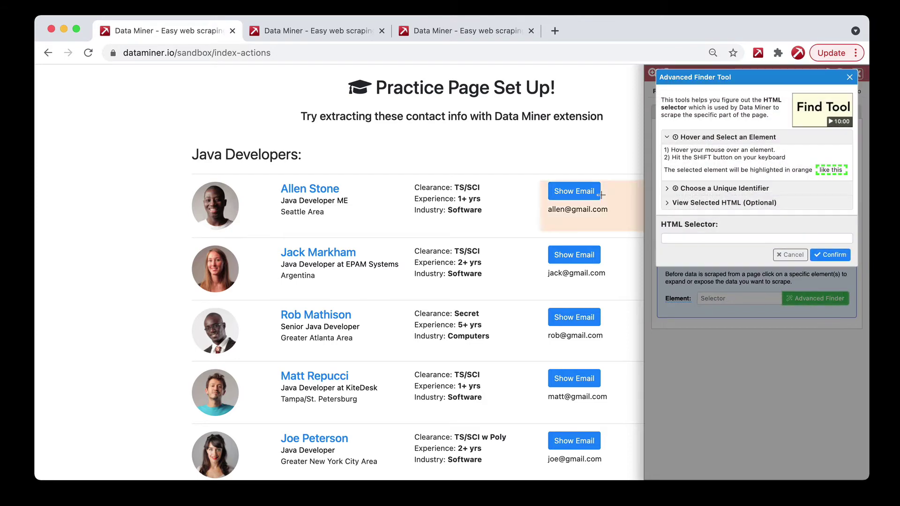
left_click(586, 192)
left_click(684, 199)
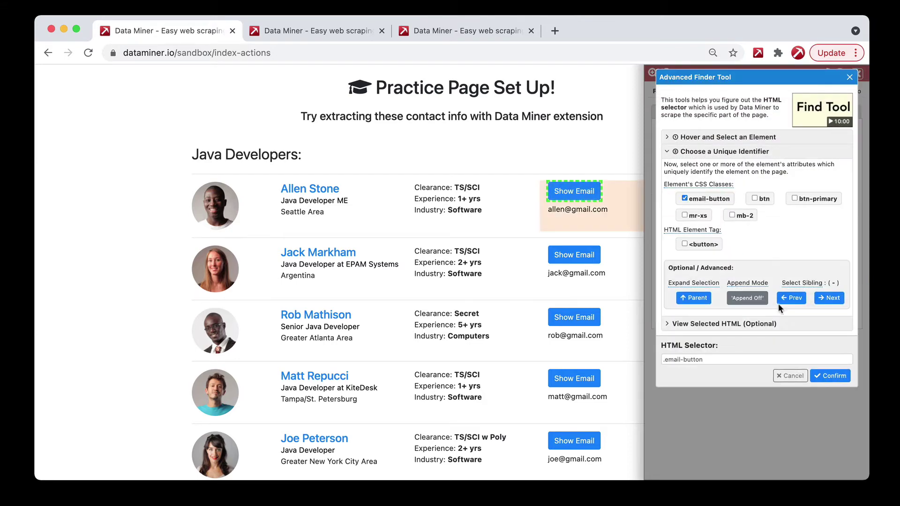
left_click(830, 375)
triple_click(744, 299)
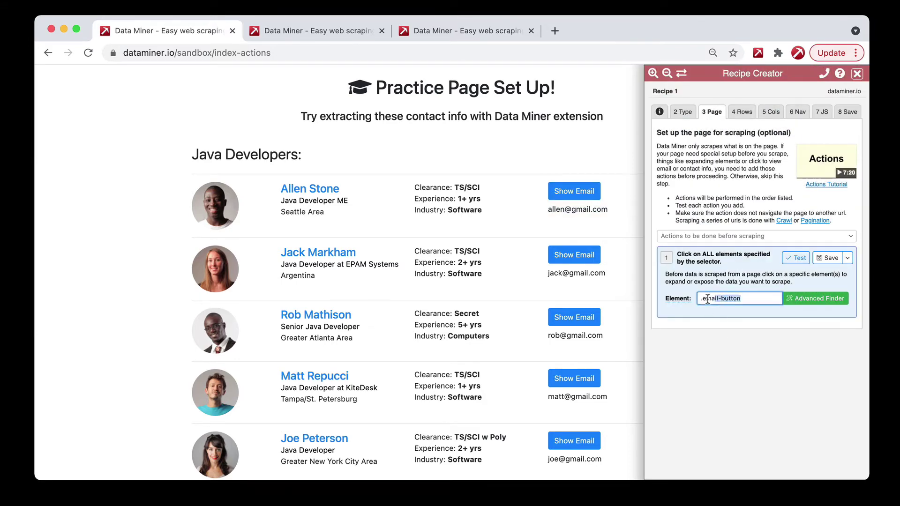
left_click(830, 259)
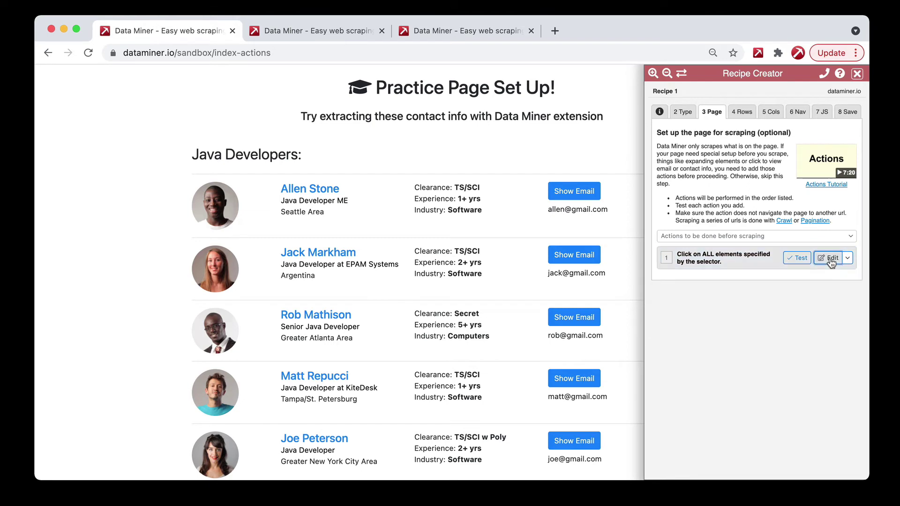
- Set the recipe rows to each developer's parent container using the .person-container selector from the Advanced Finder
left_click(743, 116)
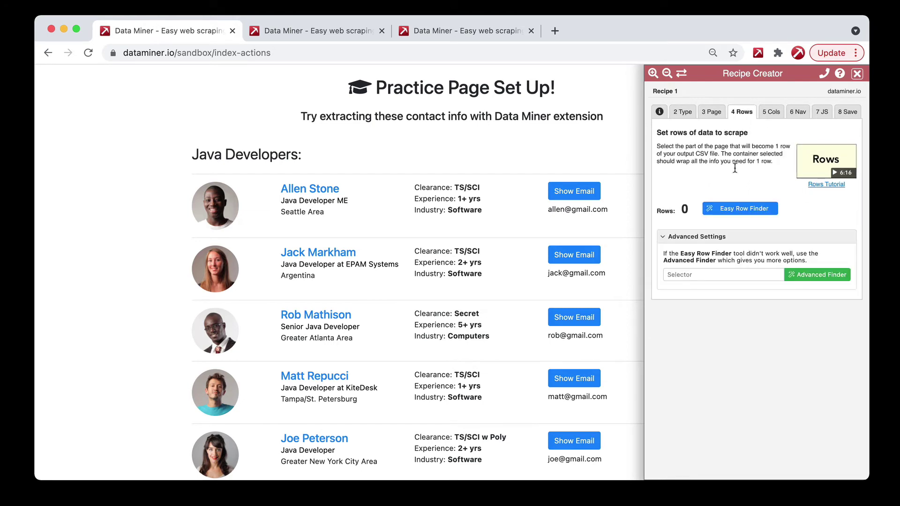
left_click(802, 281)
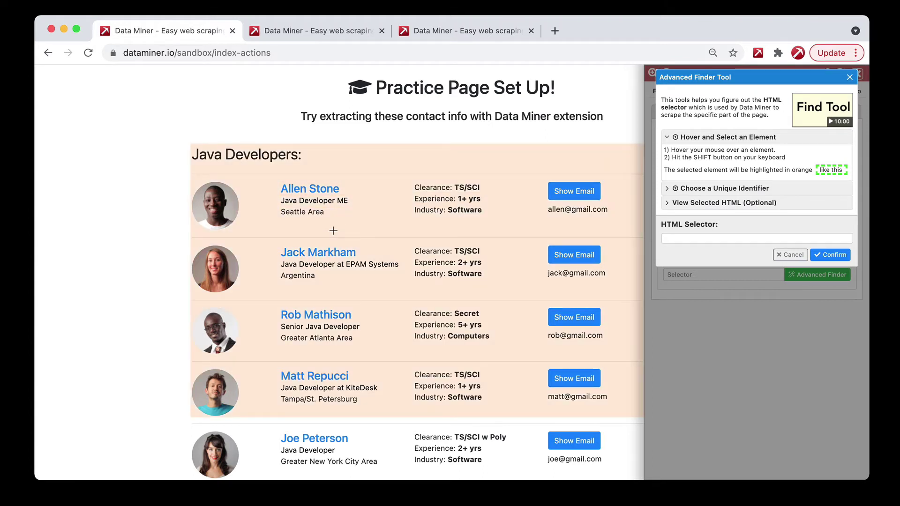
key("shift")
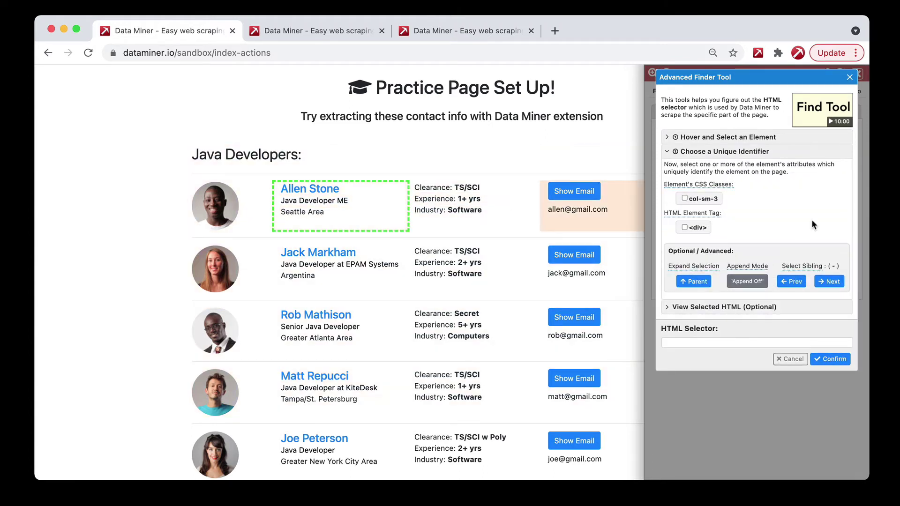
left_click(695, 281)
left_click(684, 199)
left_click(839, 359)
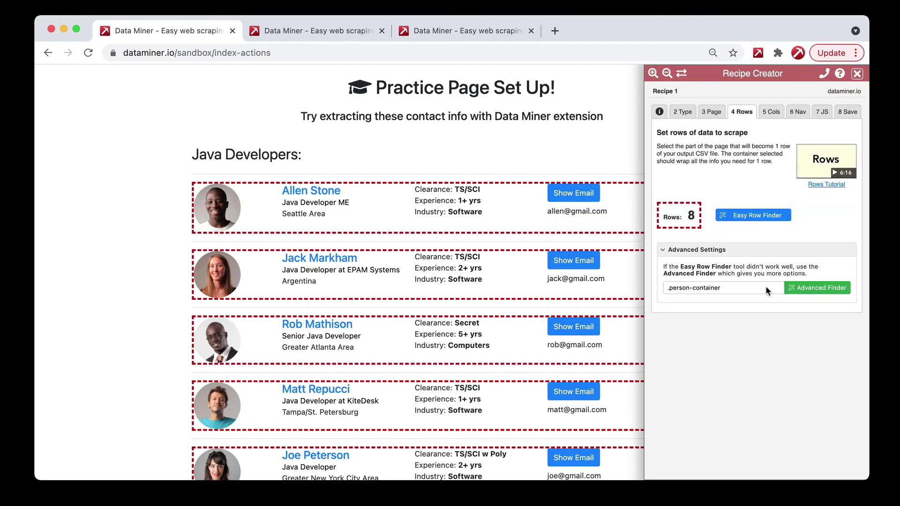
- Add a column that extracts the text of the e-mail below each Show Email button, and preview the column's data
left_click(771, 112)
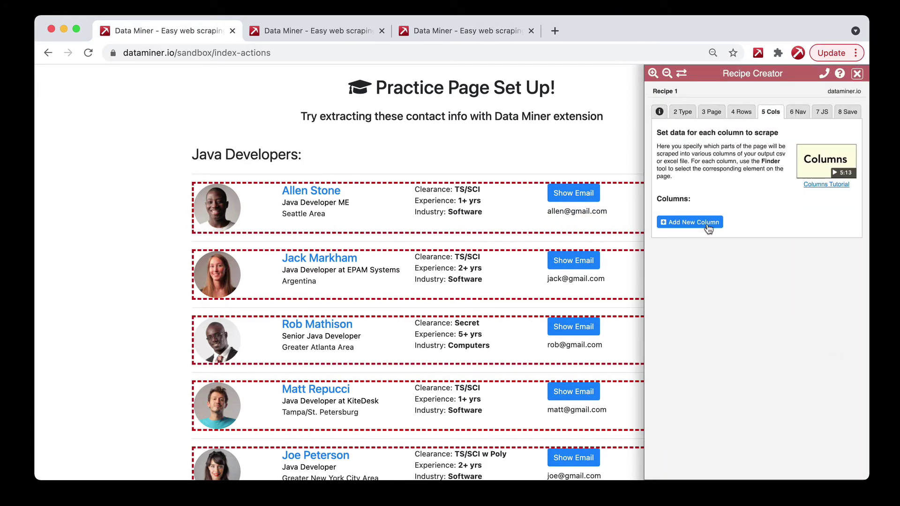
left_click(699, 227)
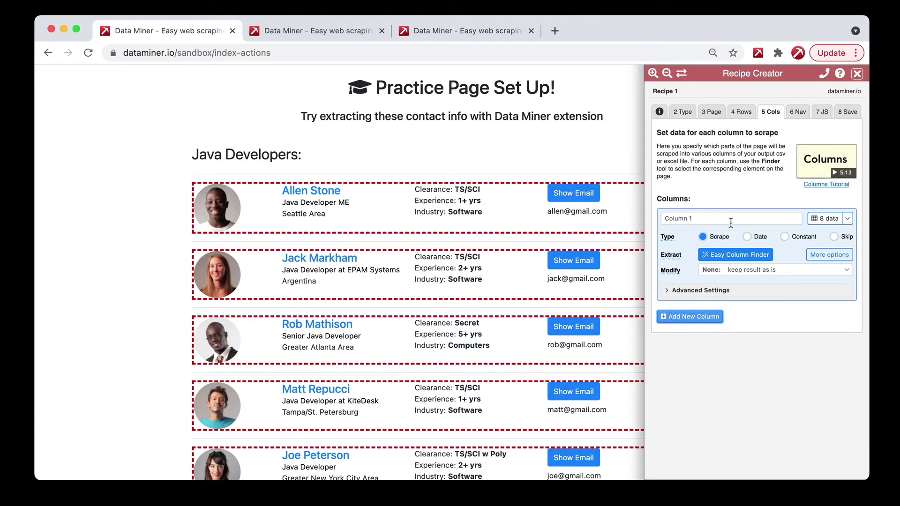
left_click(745, 256)
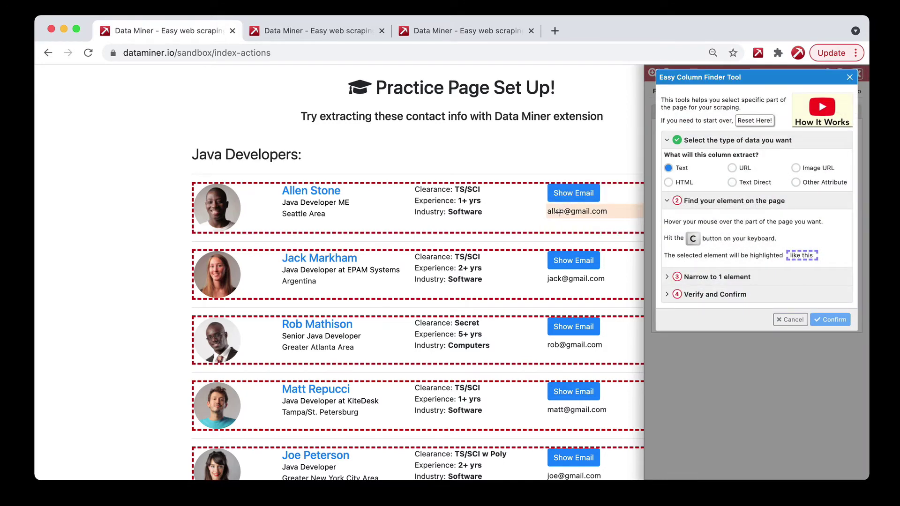
key("c")
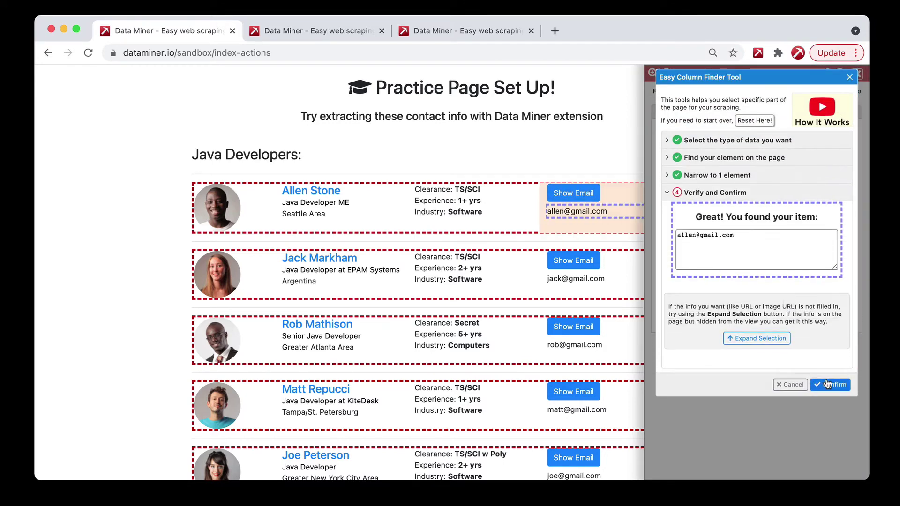
left_click(828, 382)
left_click(814, 217)
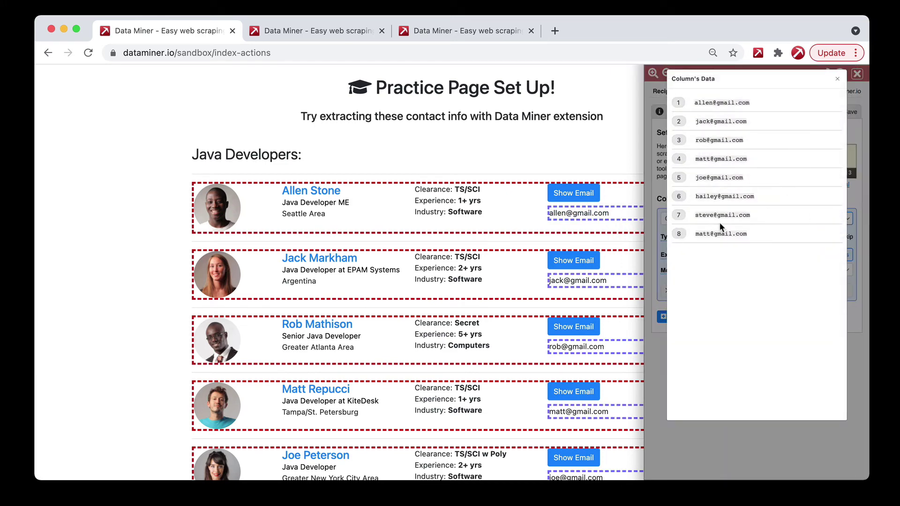
left_click(837, 79)
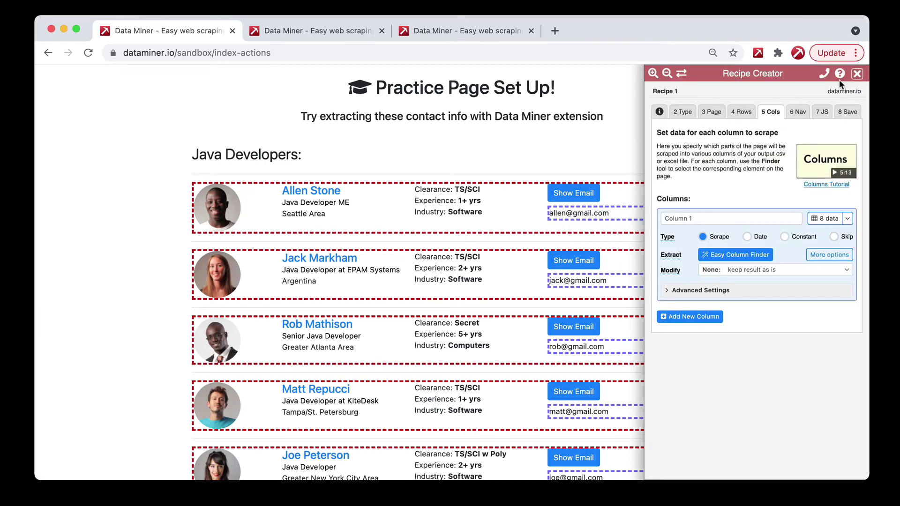
- Add and save a page action that scrolls to the bottom of the page, and test it
left_click(717, 116)
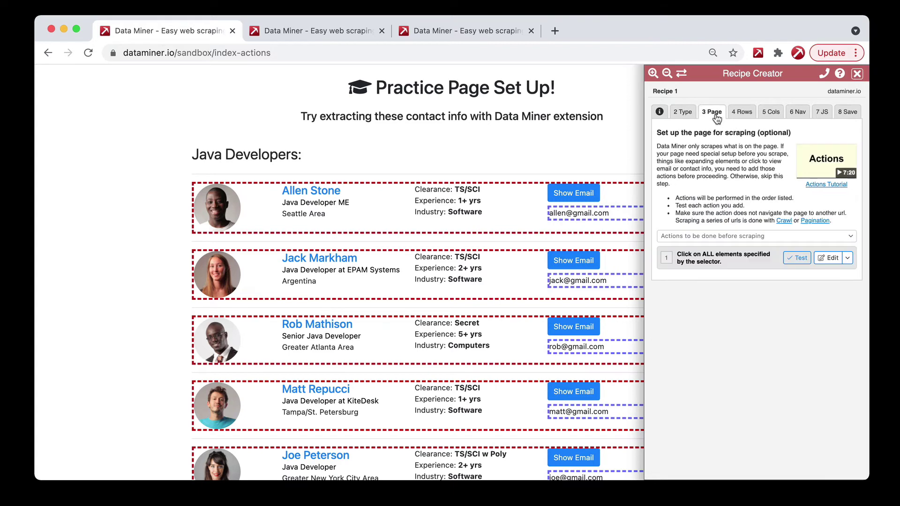
left_click(720, 239)
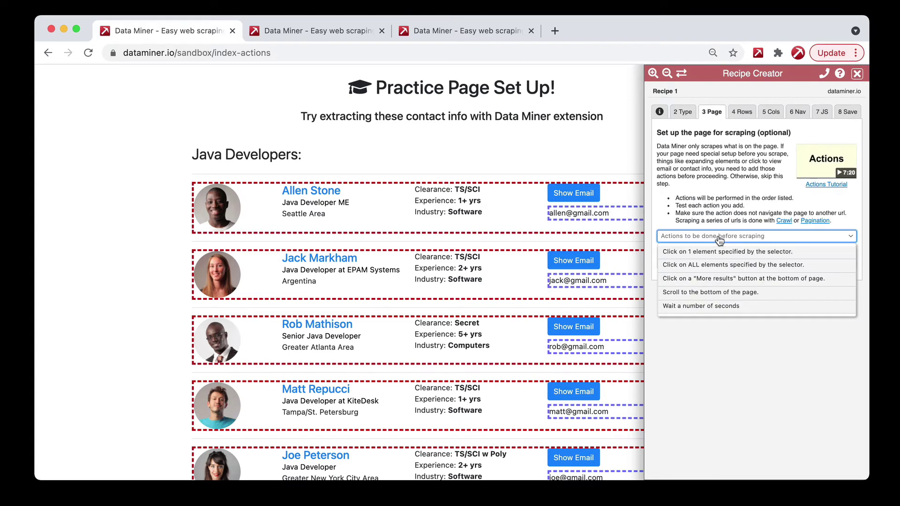
left_click(710, 292)
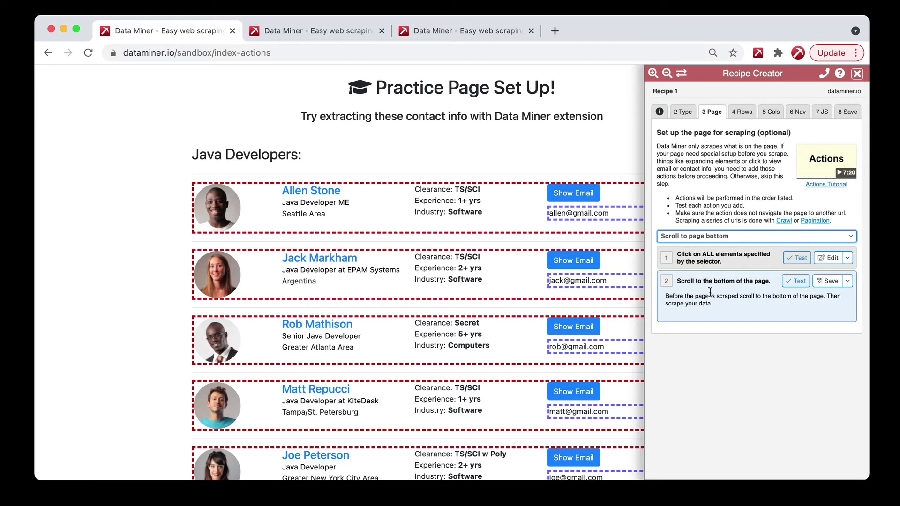
left_click(828, 282)
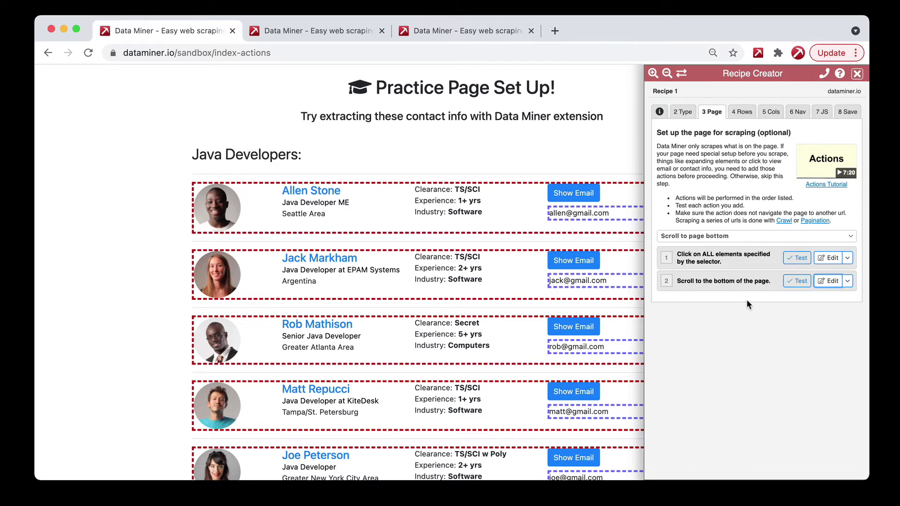
left_click(797, 283)
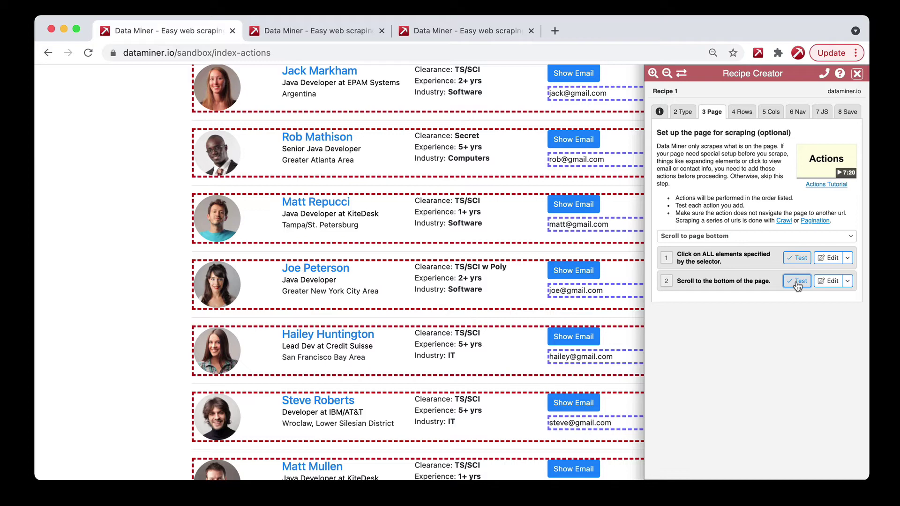
- Move the scroll-to-bottom action above the click-on-all-elements action
left_click(847, 280)
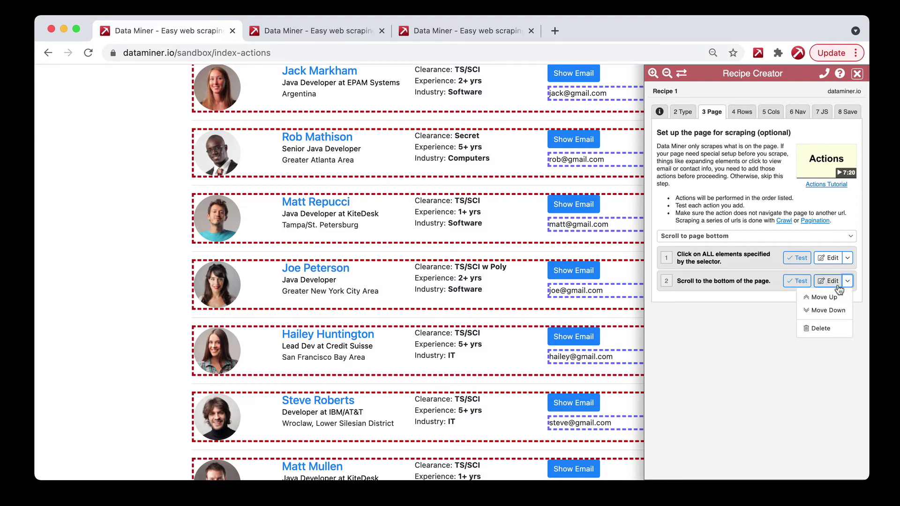
left_click(832, 297)
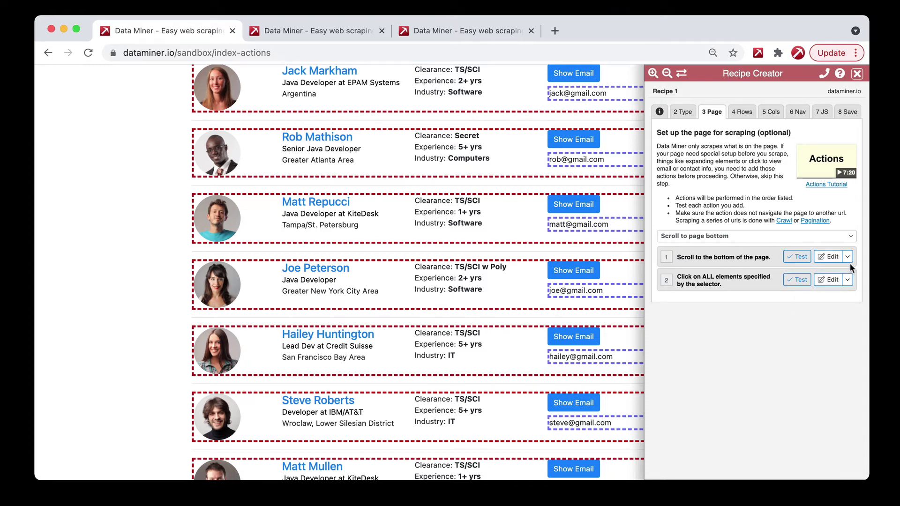
left_click_drag(772, 257, 748, 257)
- Add a wait action with a wait time of 5 seconds and save it
left_click(680, 239)
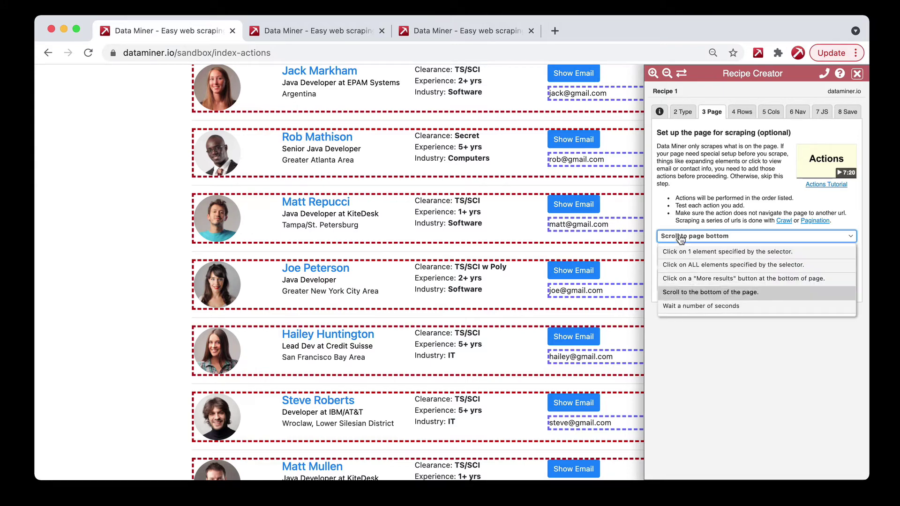
left_click(694, 307)
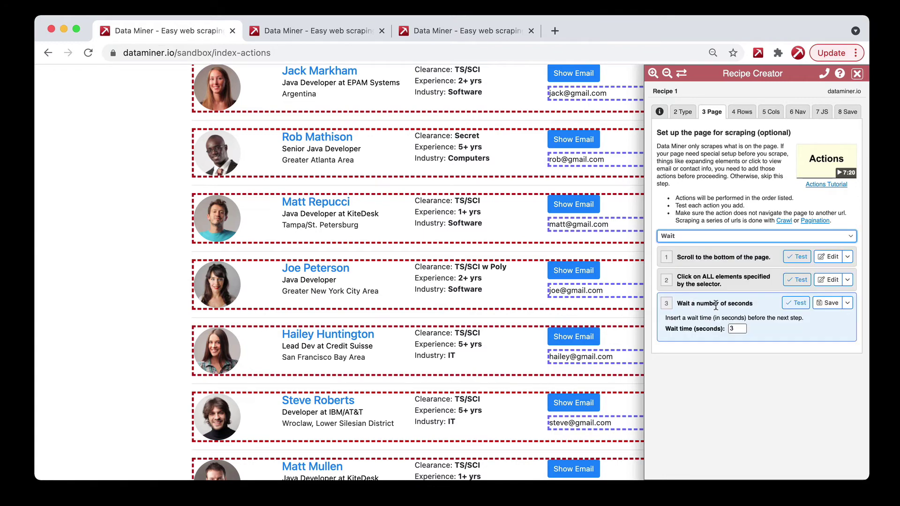
left_click(735, 327)
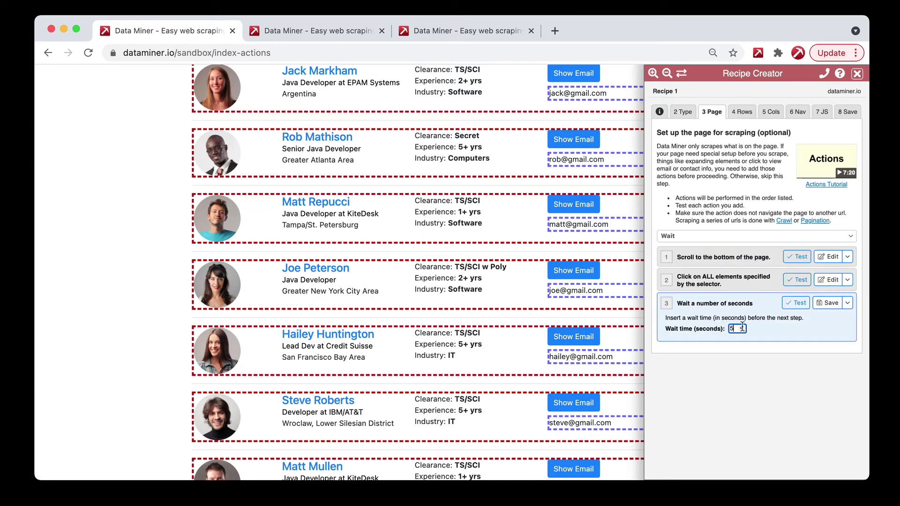
left_click(828, 304)
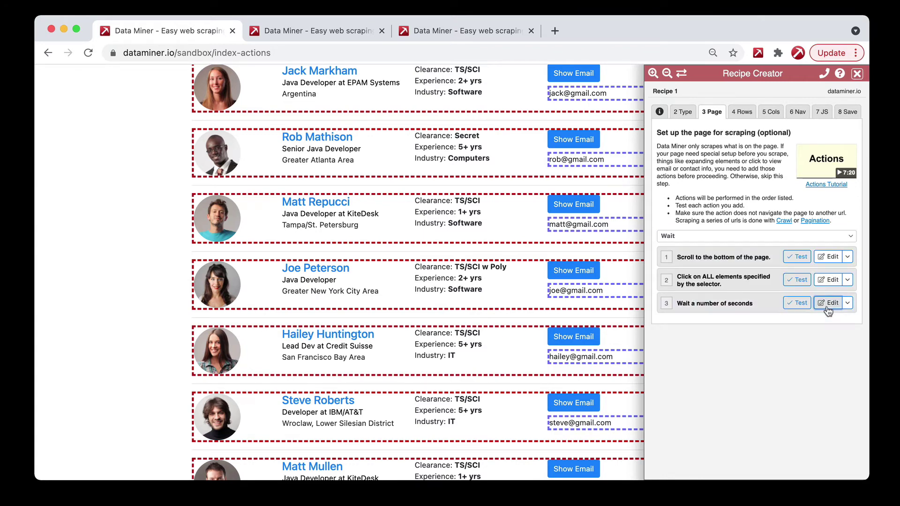
- Move the wait action above the click-on-all-elements action
left_click(847, 303)
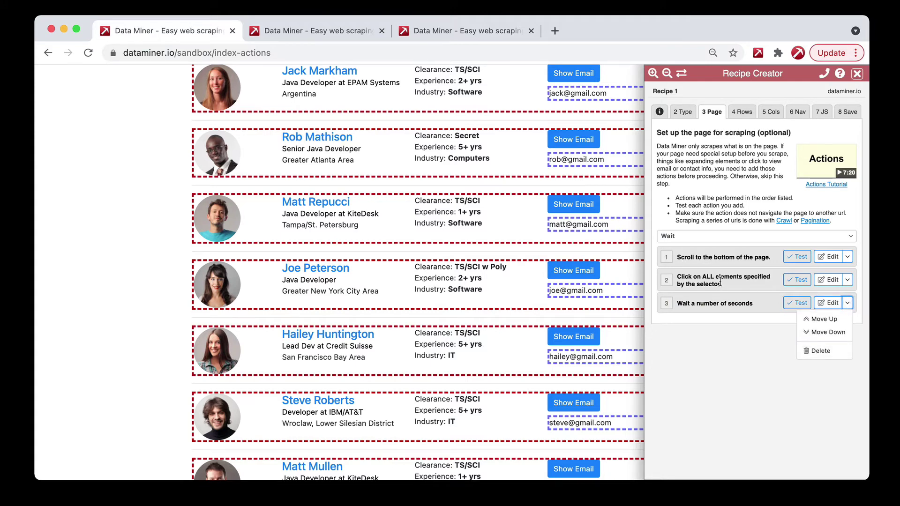
left_click(821, 322)
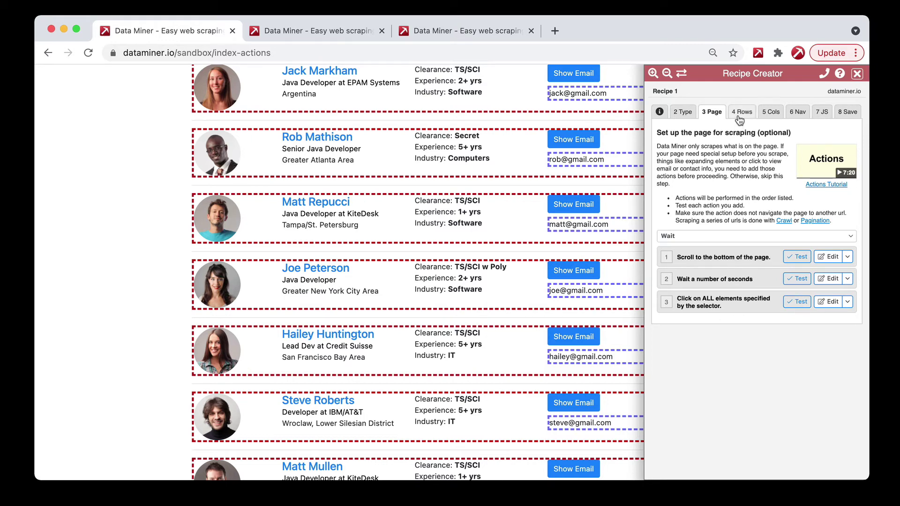
- Name the recipe "Email 2 test", save it, and close Recipe Creator
left_click(847, 112)
left_click(674, 170)
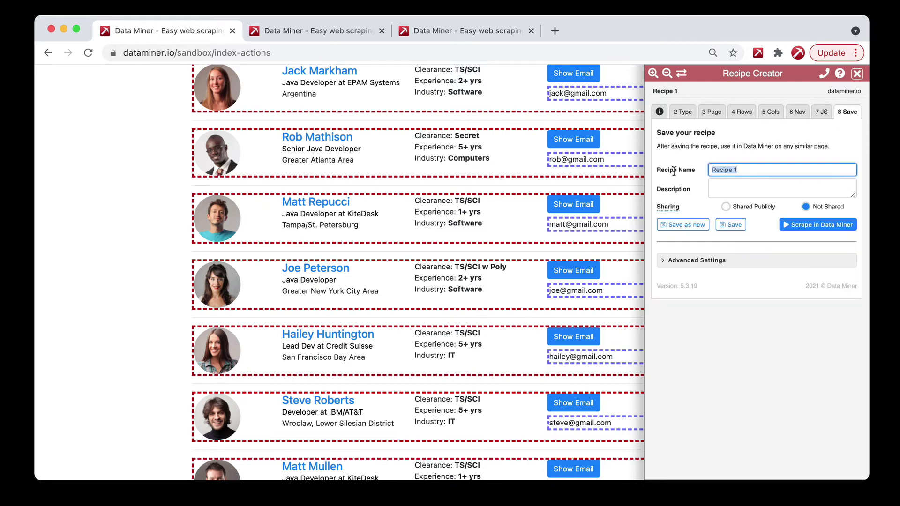
type("Email 2 test")
left_click(731, 225)
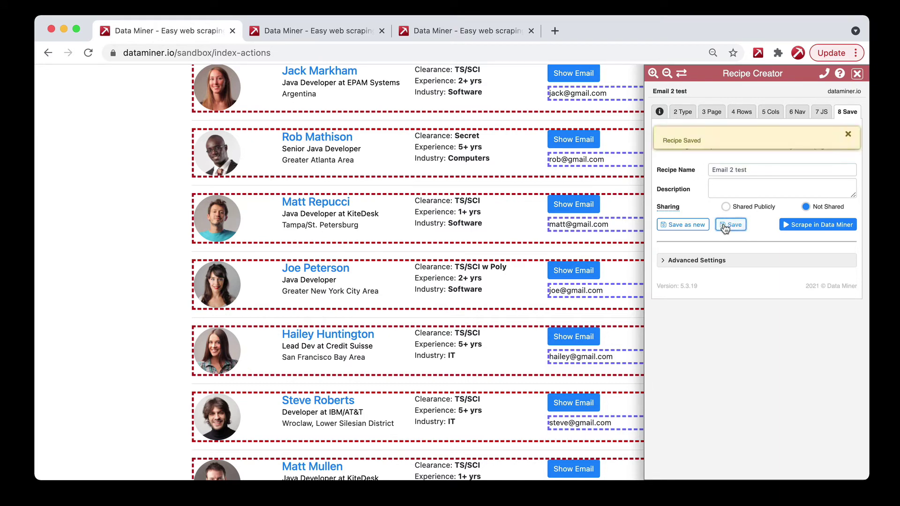
left_click(849, 135)
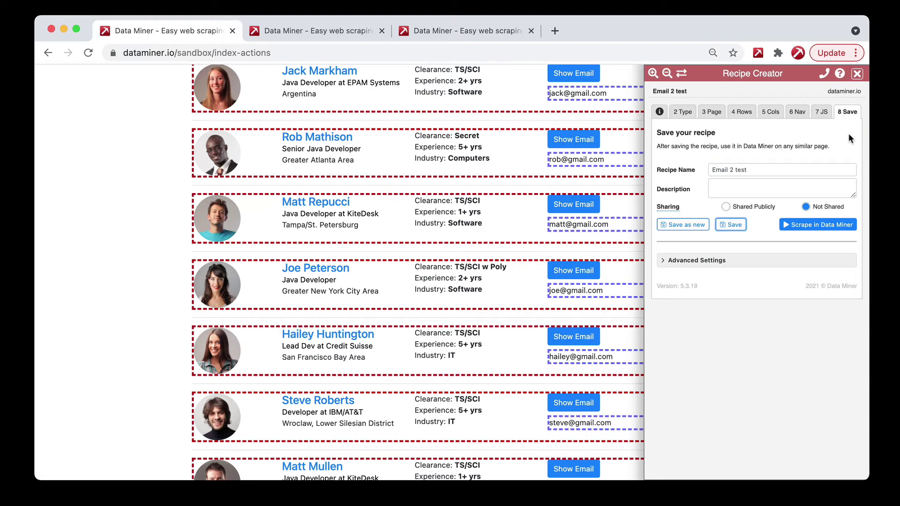
left_click(857, 74)
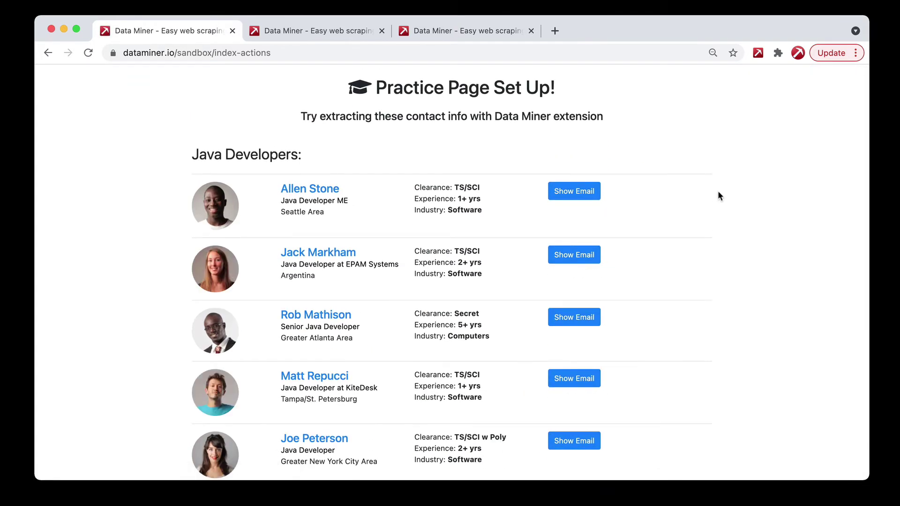
- Run the Email 2 test recipe from the saved personal recipes on the practice page and review its results preview
left_click(759, 53)
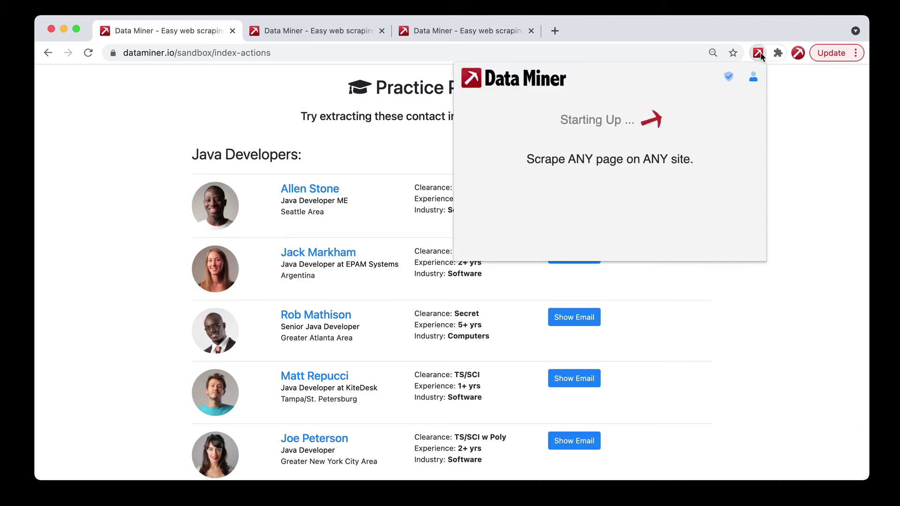
left_click(624, 129)
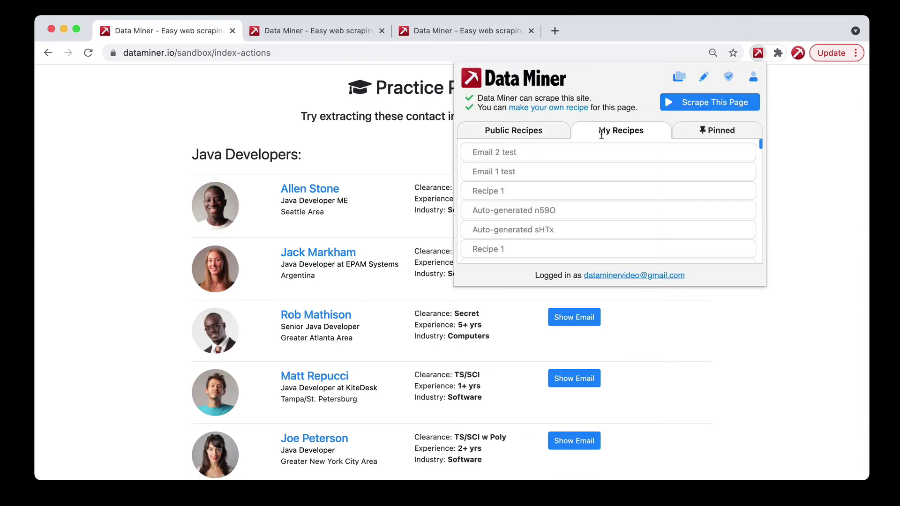
mouse_move(518, 155)
left_click(745, 155)
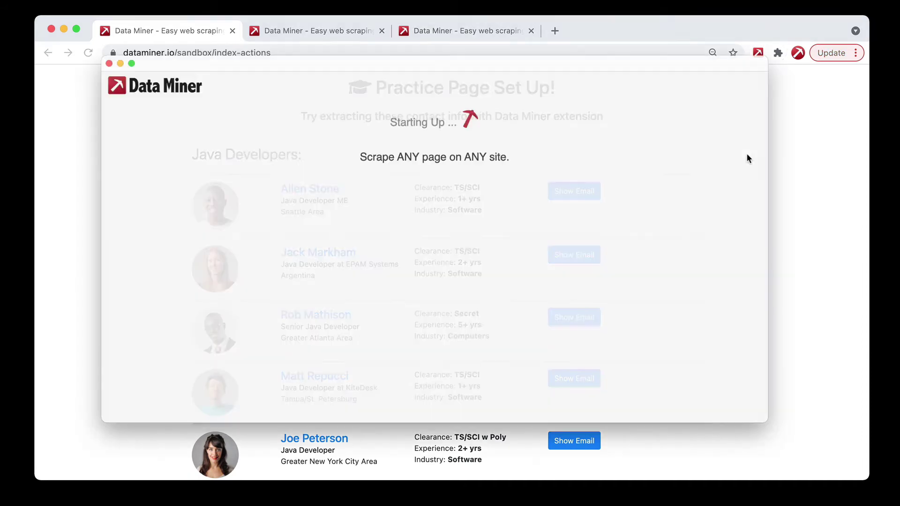
left_click_drag(592, 49, 634, 283)
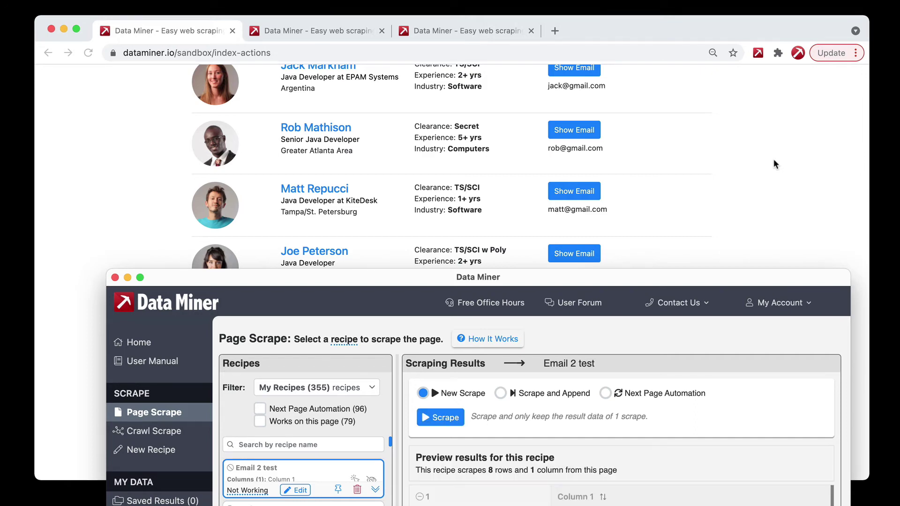
left_click_drag(677, 277, 659, 67)
scroll(597, 343, "down", 1)
scroll(597, 344, "up", 1)
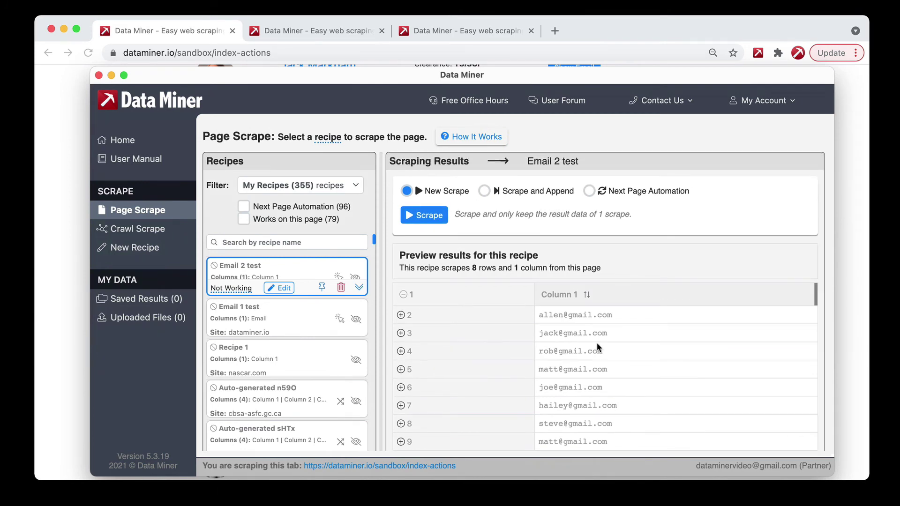
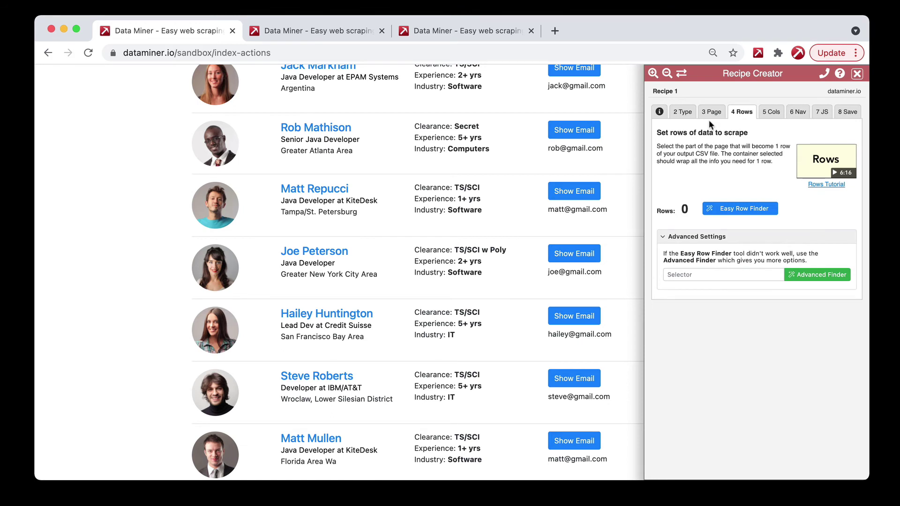
- Add a "Click on a More results button" page action to the new recipe on the Show Email list page
left_click(710, 236)
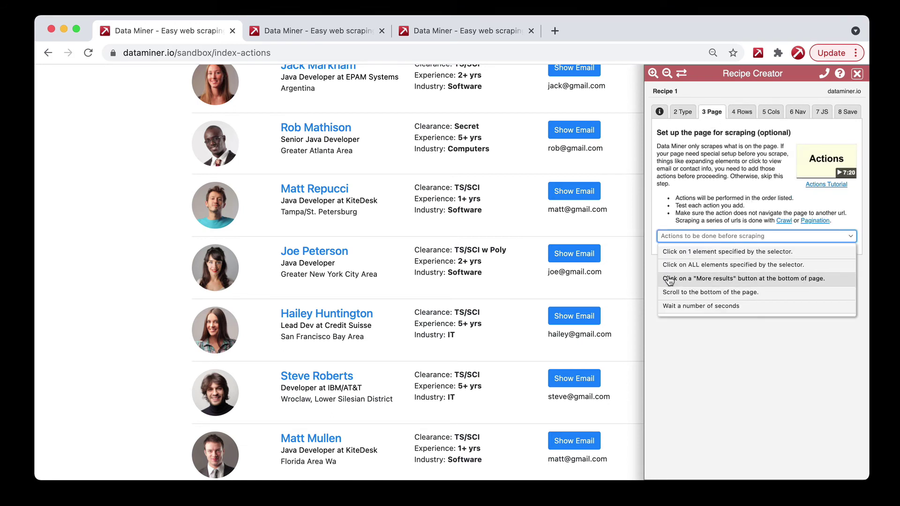
left_click(706, 281)
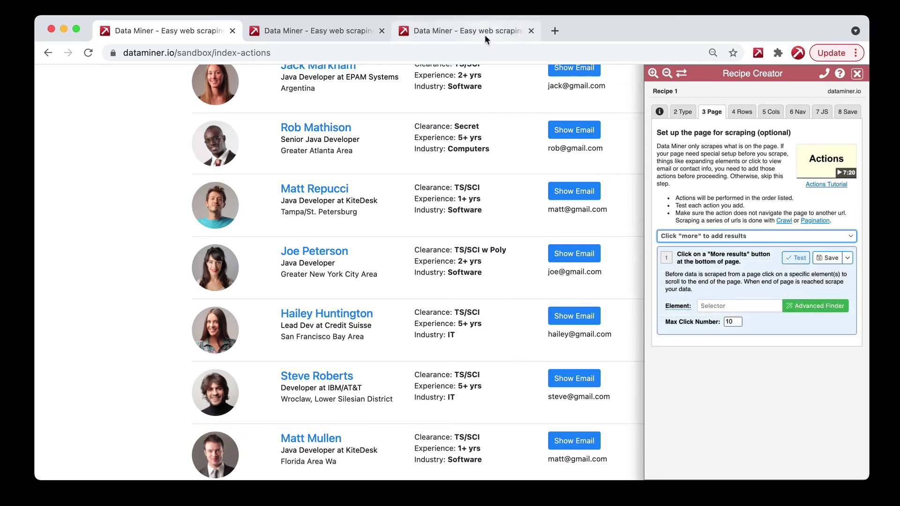
- Open Recipe Creator on the Practice scraping page with the Load More button, and add a "Click on a More results button" page action
left_click(457, 28)
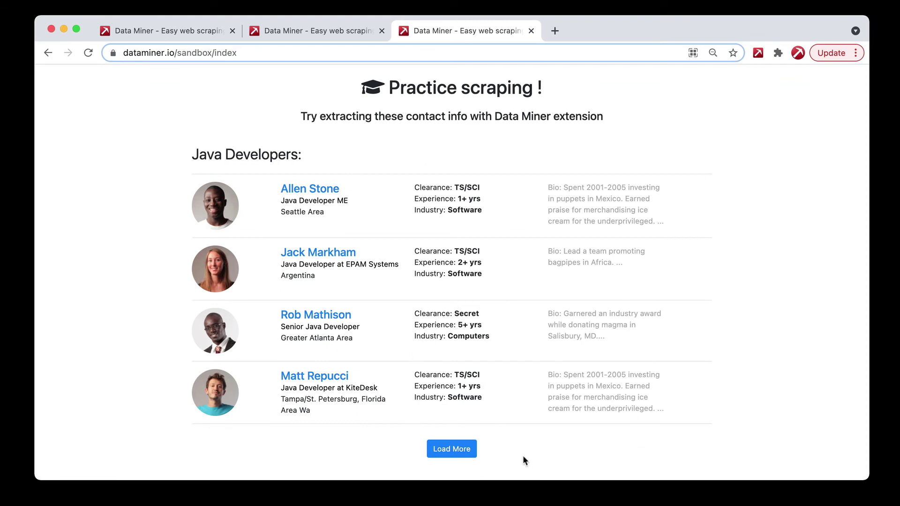
scroll(538, 454, "down", 1)
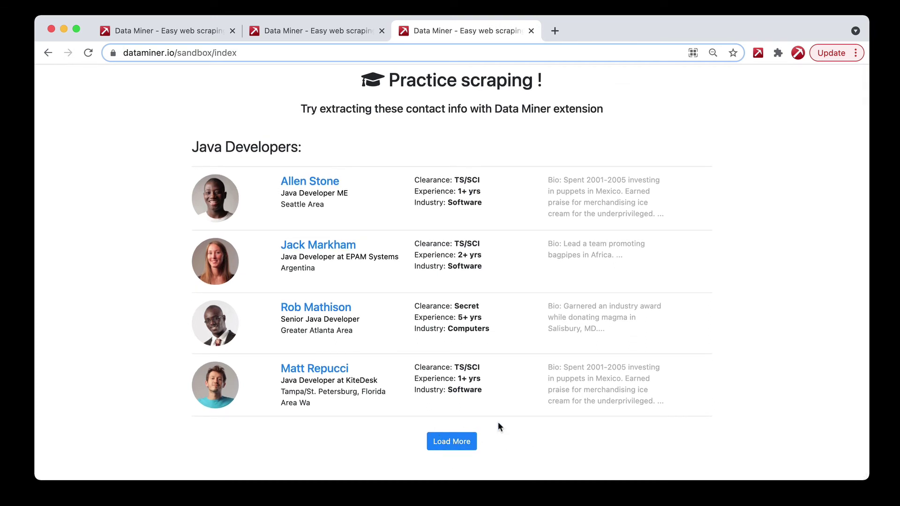
left_click(758, 53)
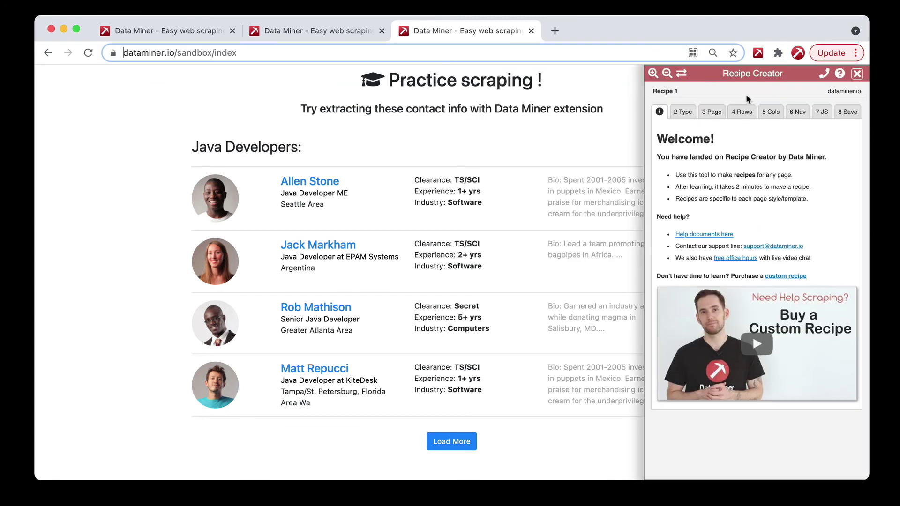
left_click(711, 112)
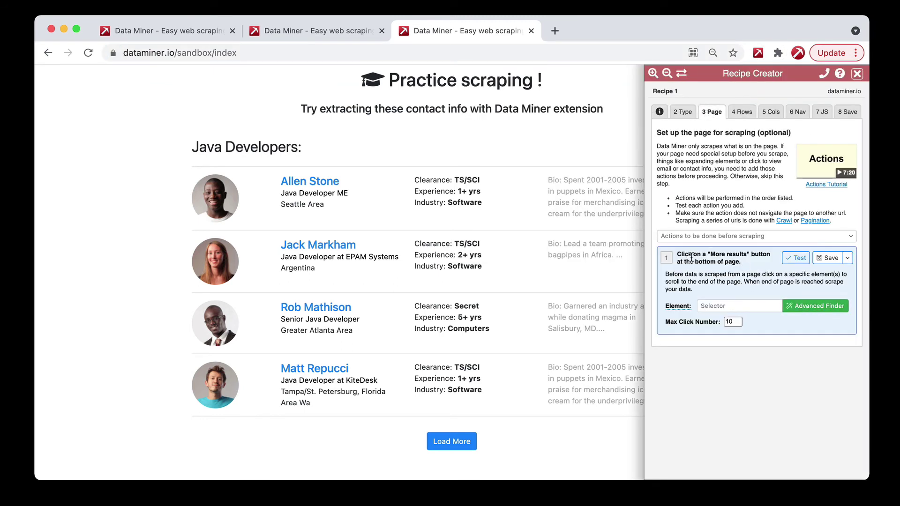
- Set the action's element to the Load More button using its page-link class, and save the action
left_click(819, 306)
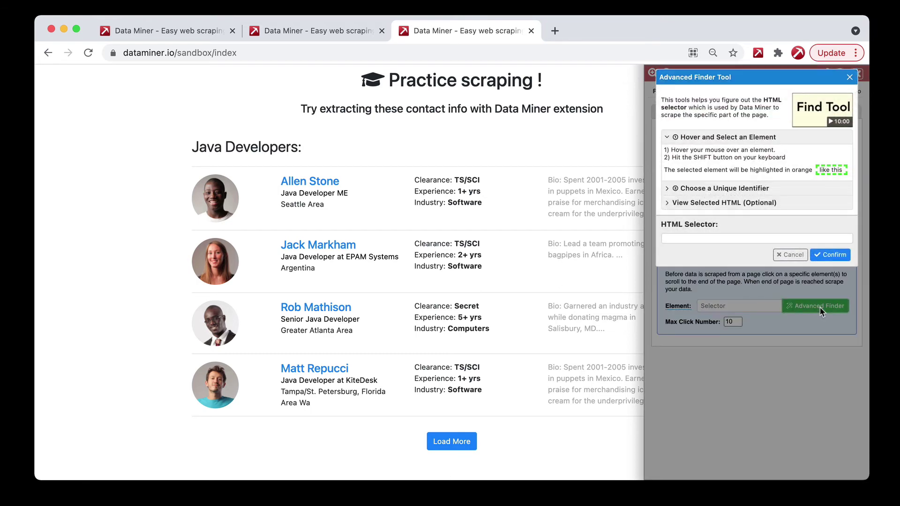
key("shift")
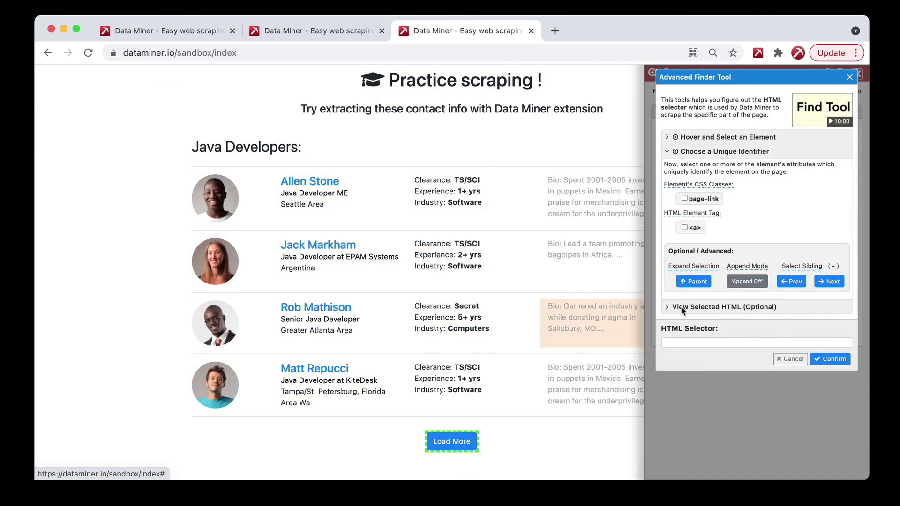
left_click(685, 199)
left_click(832, 359)
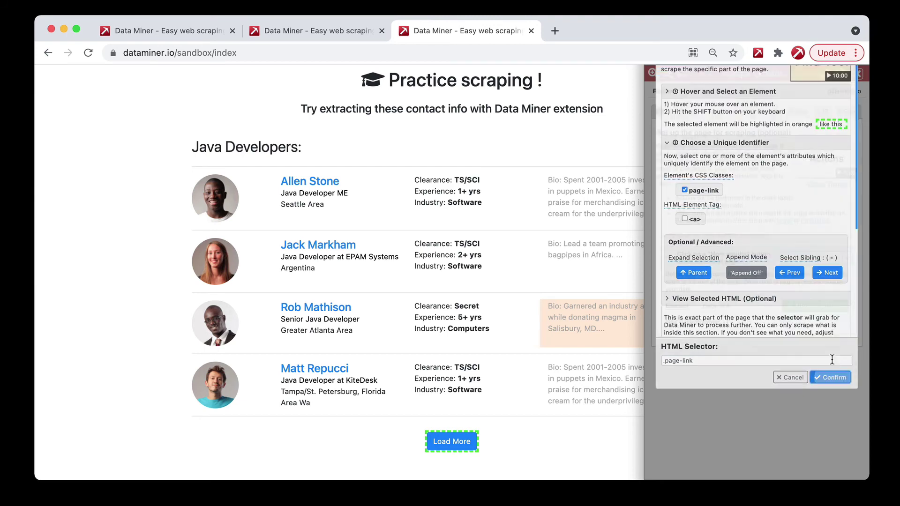
left_click(830, 407)
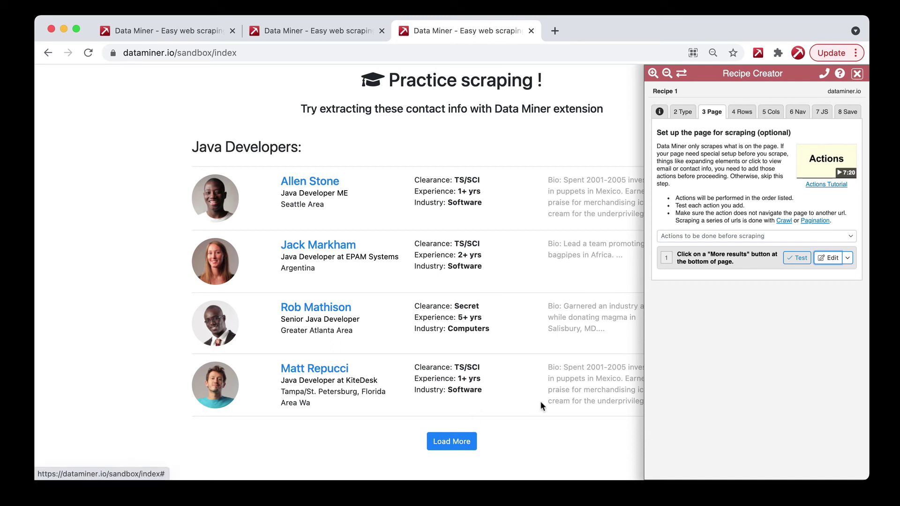
- Reopen the saved More results action for editing and examine its Max Click Number setting
left_click(848, 257)
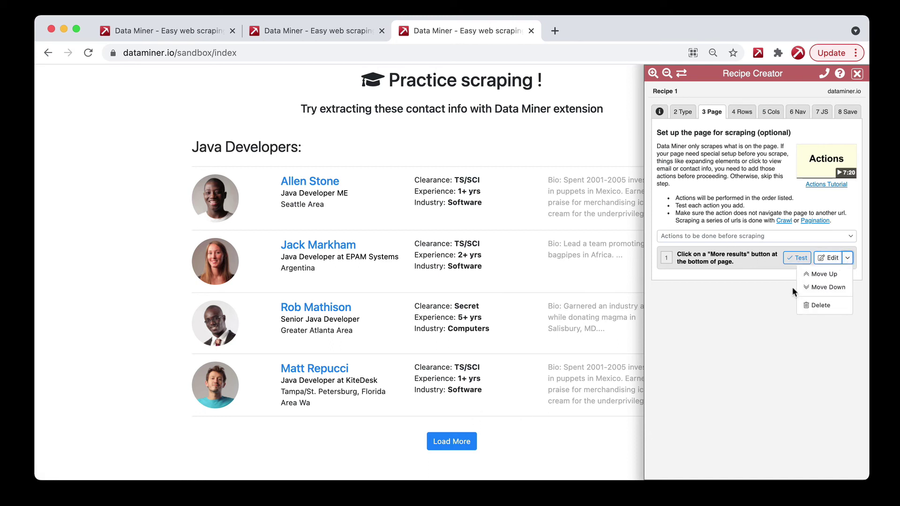
left_click(827, 257)
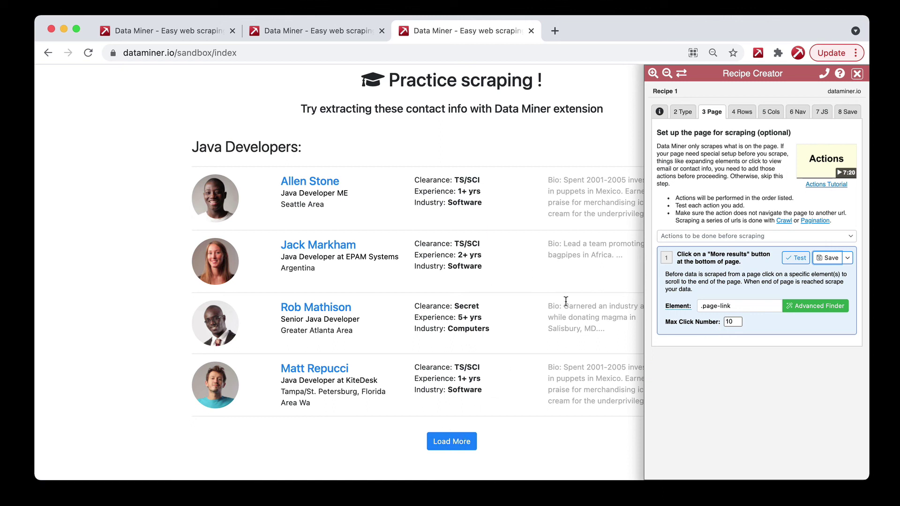
left_click(732, 321)
left_click(764, 389)
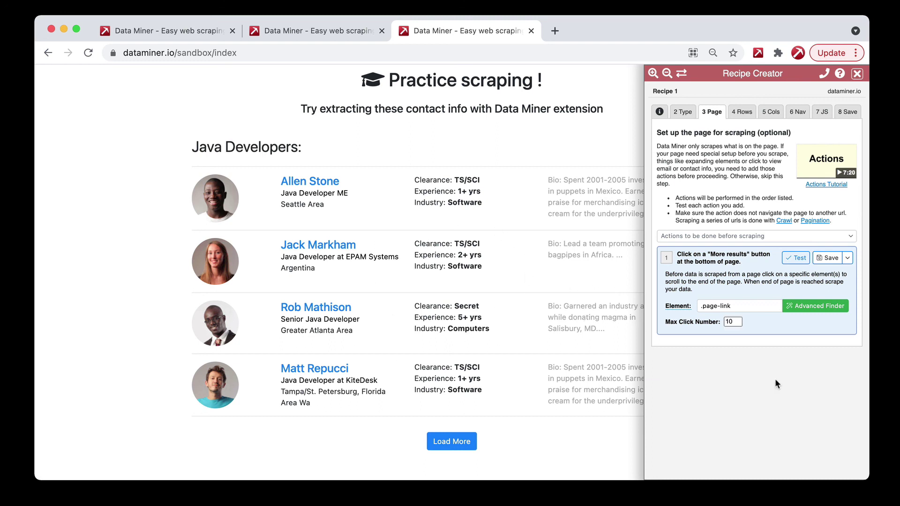